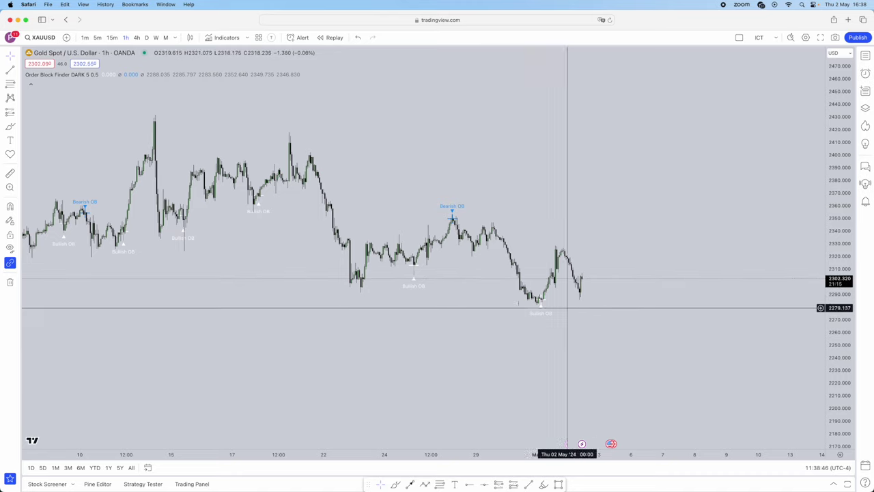
# Step: Search the indicator library for "order block" and close the results without adding an indicator
pyautogui.click(211, 40)
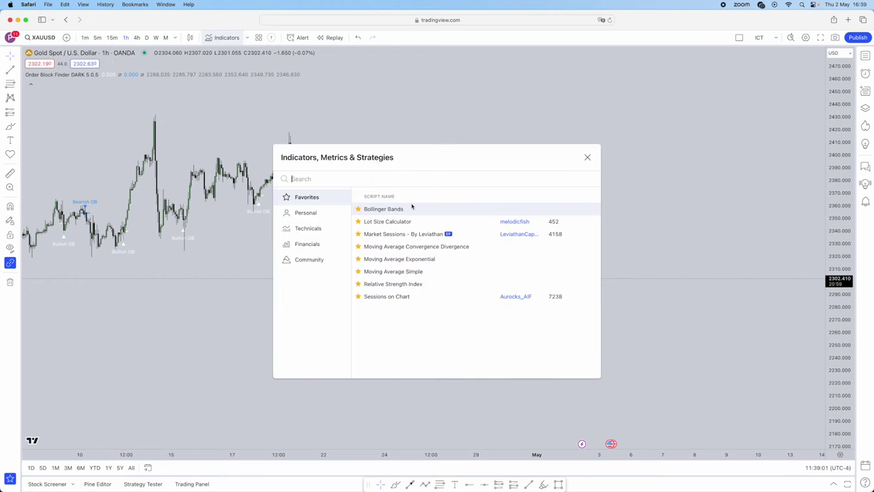
pyautogui.write('order bloc')
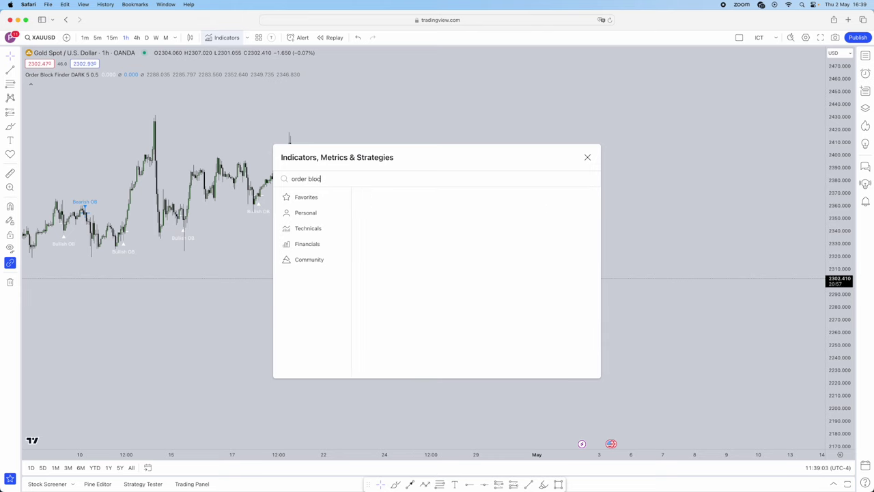
pyautogui.write('k')
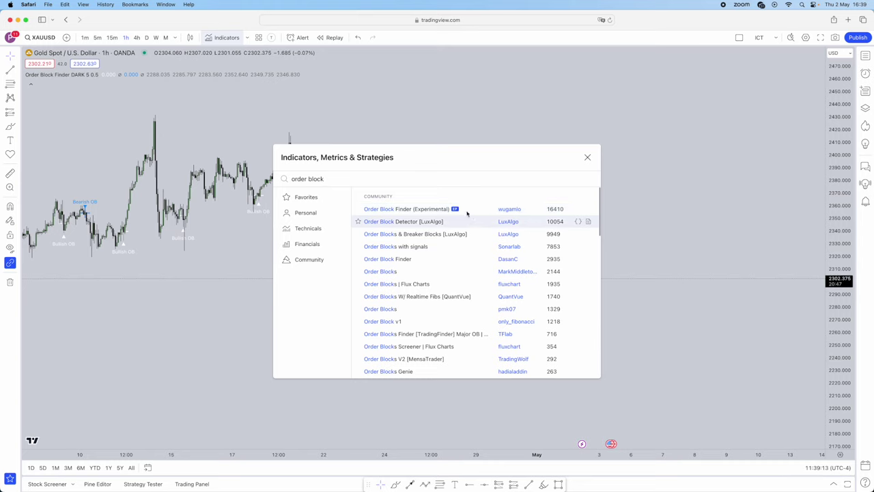
pyautogui.click(585, 157)
# Step: Turn on Lines in the style settings of the Order Block Finder indicator and switch them back off
pyautogui.moveTo(117, 77)
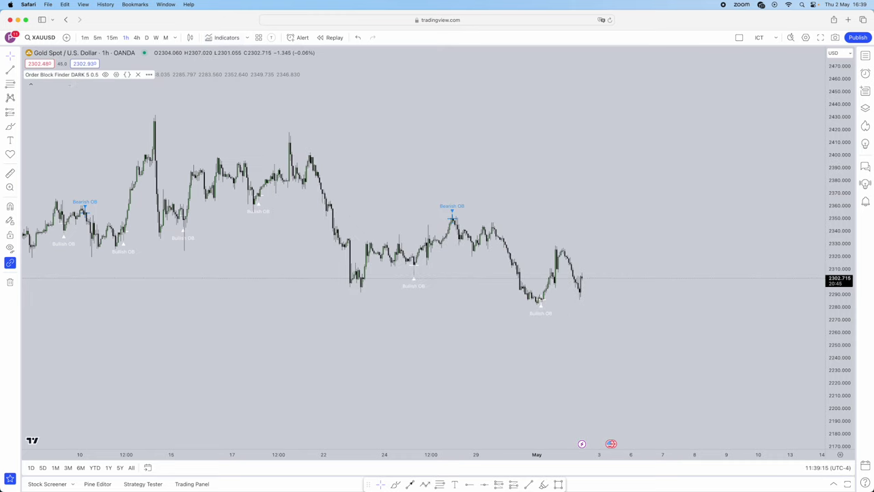
pyautogui.click(116, 74)
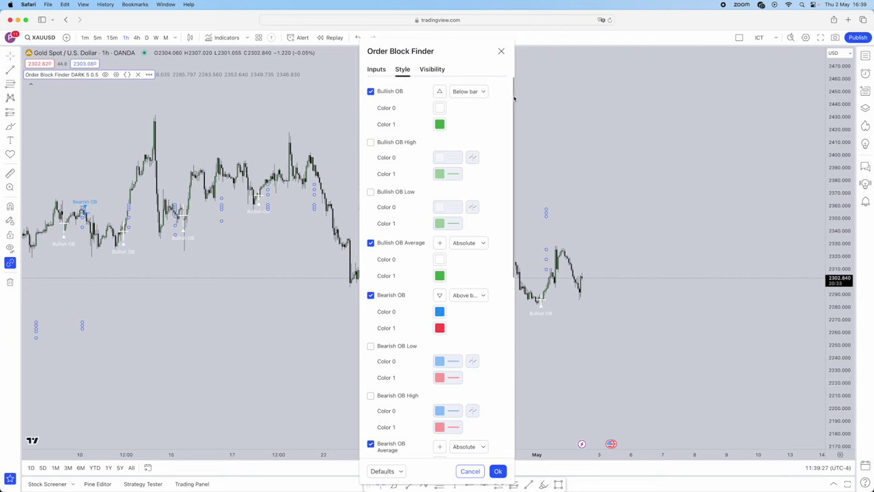
pyautogui.moveTo(514, 99); pyautogui.dragTo(499, 283)
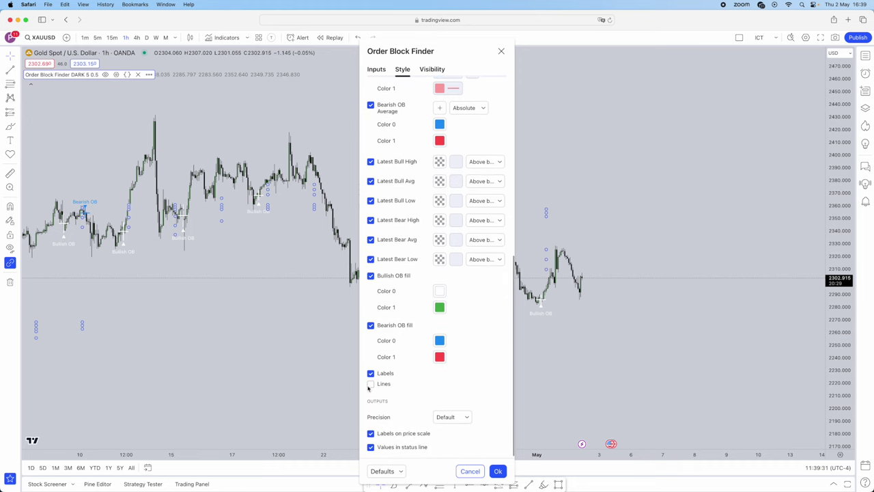
pyautogui.click(370, 384)
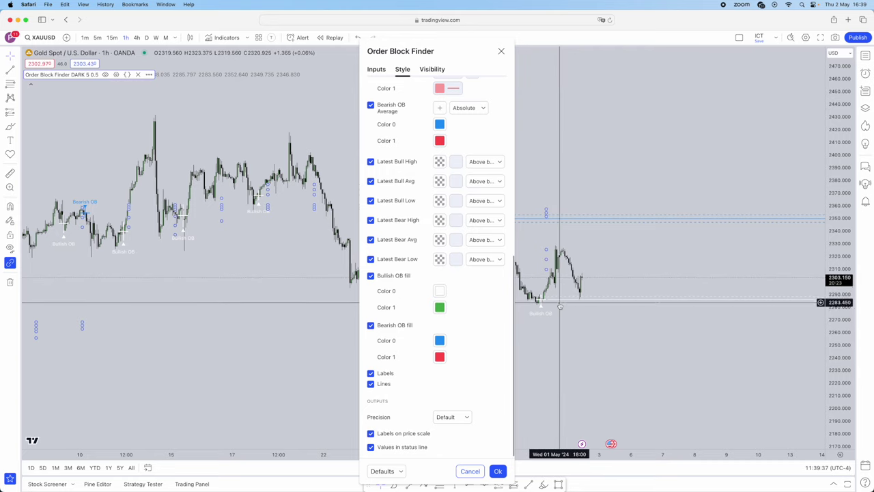
pyautogui.click(371, 383)
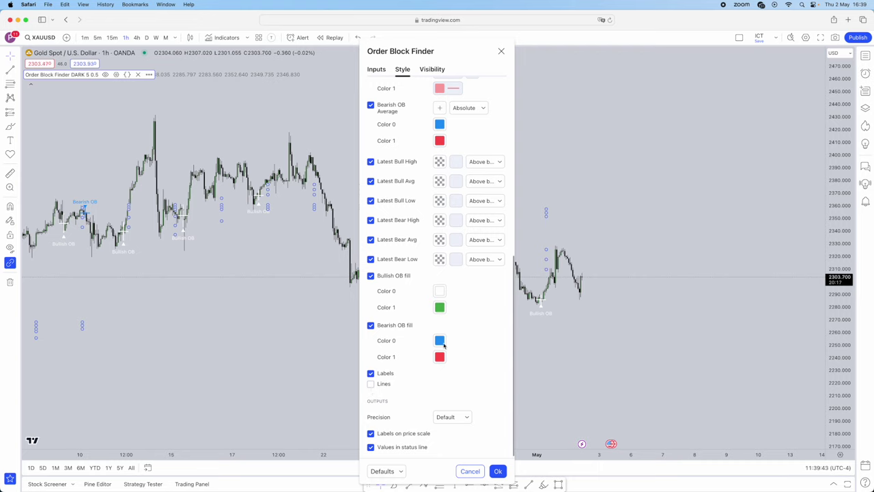
# Step: Try the BRIGHT color scheme in the Order Block Finder's inputs and return it to DARK
pyautogui.click(374, 72)
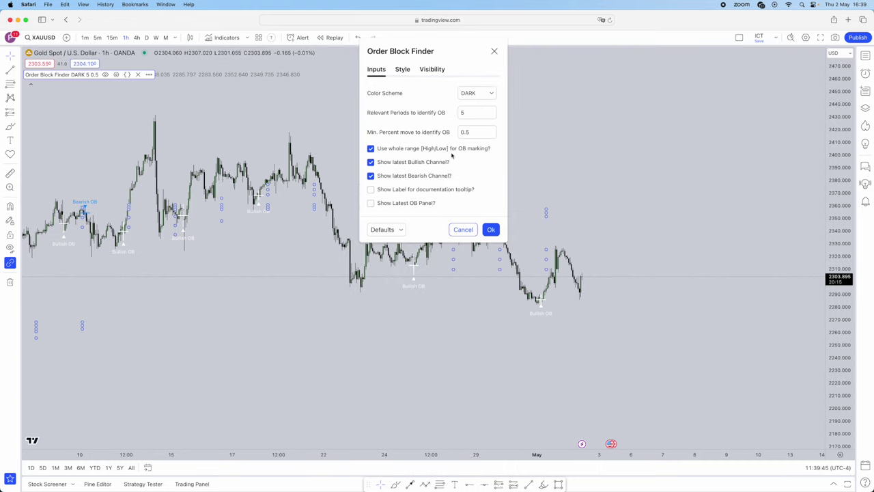
pyautogui.click(470, 96)
pyautogui.click(471, 120)
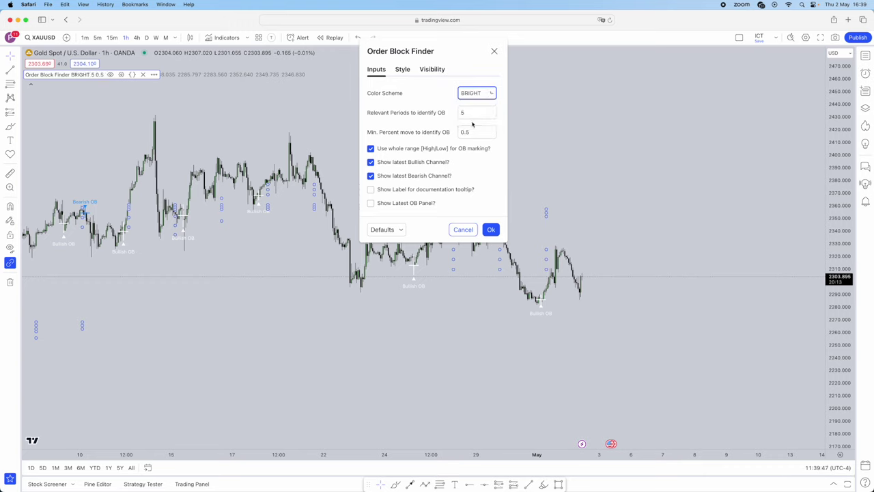
pyautogui.click(480, 96)
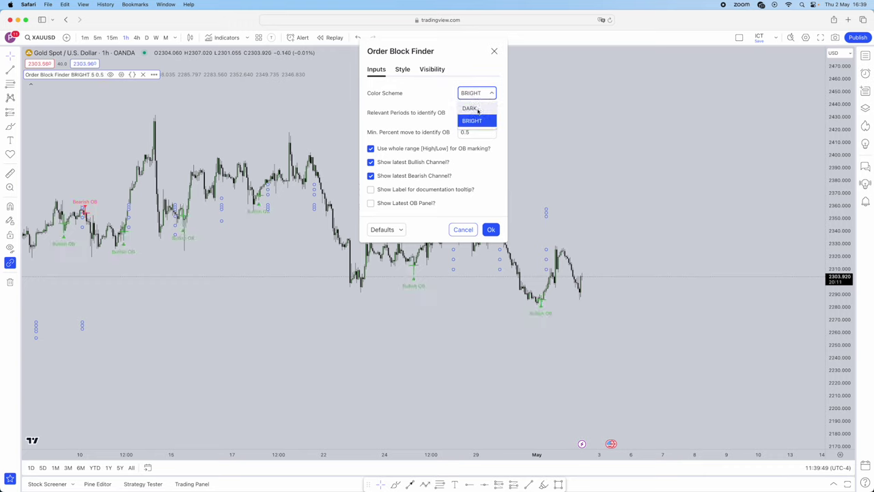
pyautogui.click(477, 110)
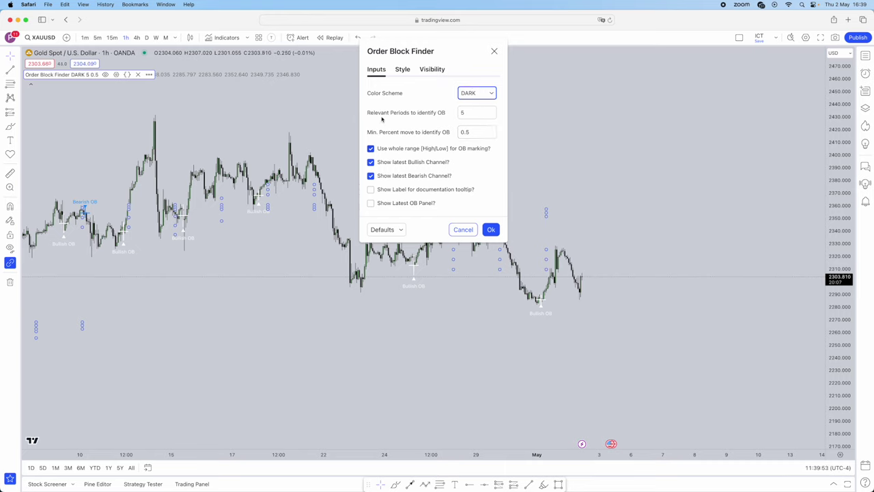
# Step: Set the Order Block Finder's minimum percent move to identify OB to 0 and apply it
pyautogui.click(478, 113)
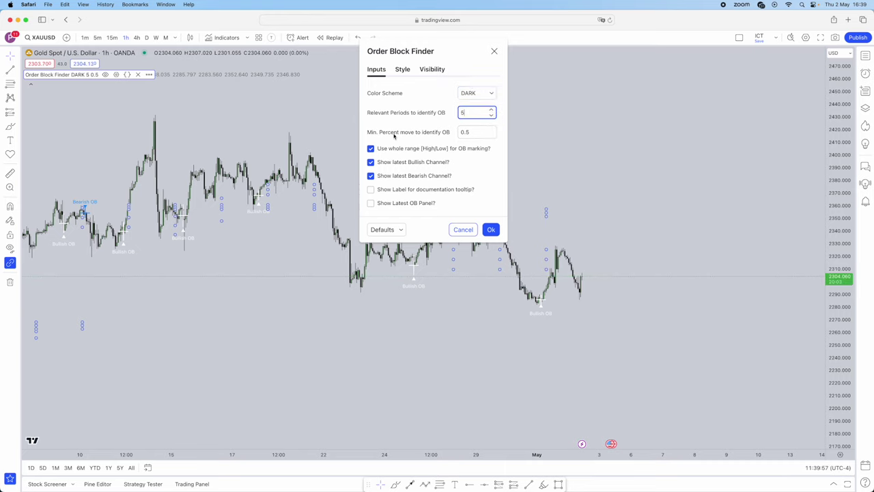
pyautogui.click(475, 133)
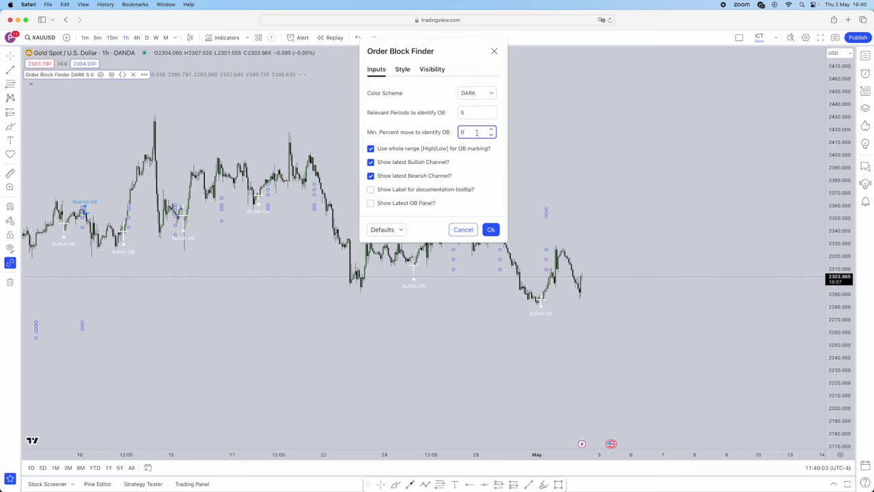
pyautogui.click(491, 229)
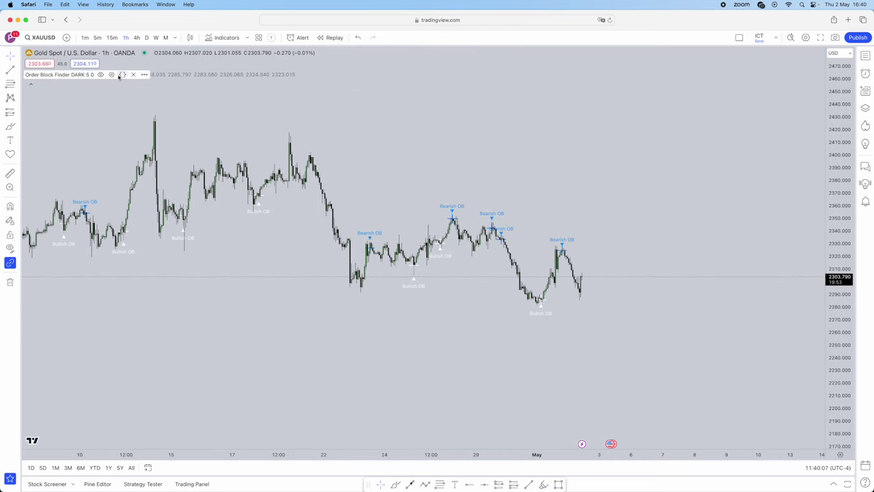
# Step: Reopen the Order Block Finder settings and set the minimum percent move to identify OB to 0.5
pyautogui.click(111, 74)
pyautogui.click(476, 252)
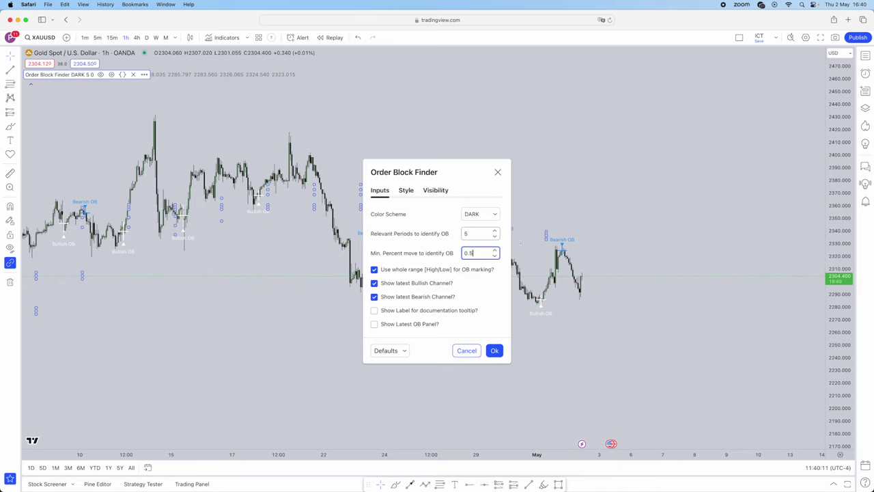
pyautogui.click(497, 353)
pyautogui.click(497, 350)
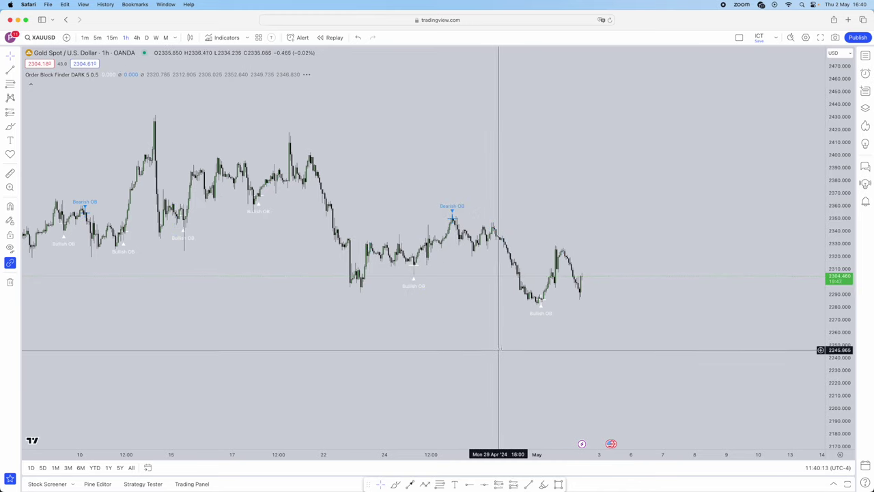
# Step: Switch the XAUUSD chart to the daily timeframe and inspect the order blocks marked across the past year
pyautogui.scroll(1, 578, 164)
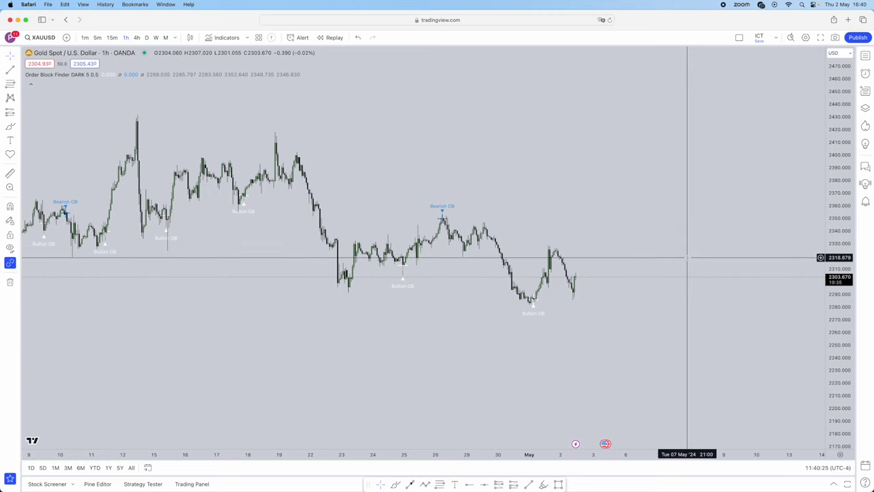
pyautogui.click(139, 38)
pyautogui.click(146, 38)
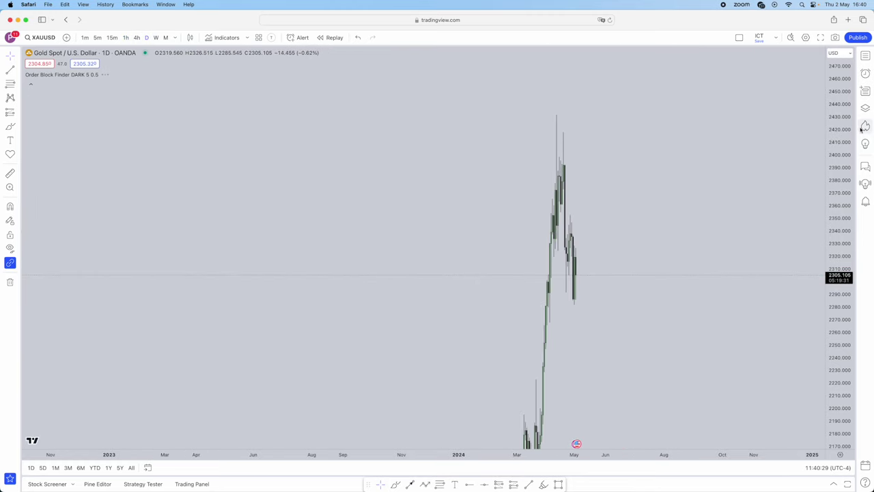
pyautogui.moveTo(836, 91); pyautogui.dragTo(710, 359)
pyautogui.moveTo(657, 336); pyautogui.dragTo(517, 247)
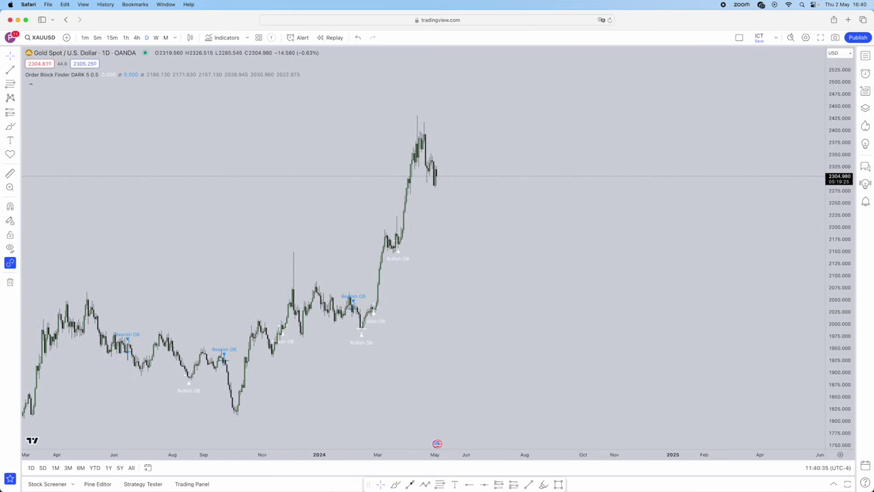
# Step: Switch to Telegram and review the ZMN Trades channel's posts on order block trades and mentorship, then return to the TradingView chart
pyautogui.moveTo(0, 27); pyautogui.dragTo(449, 41)
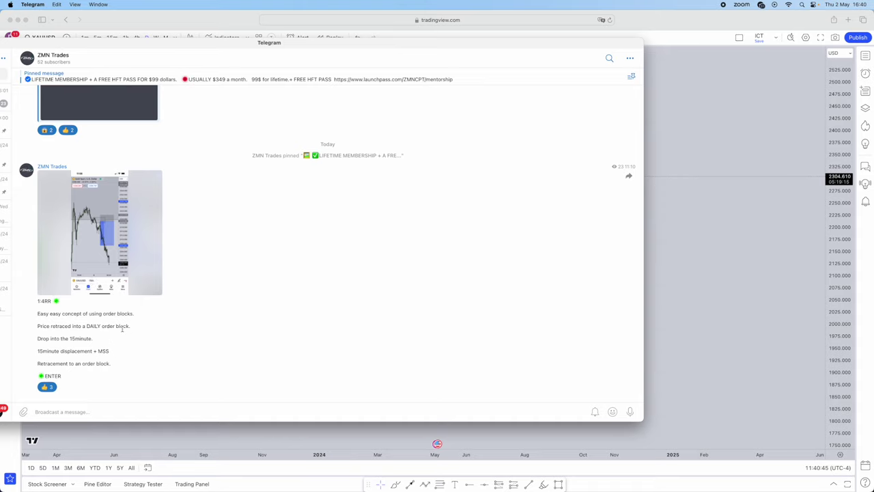
pyautogui.scroll(10, 220, 166)
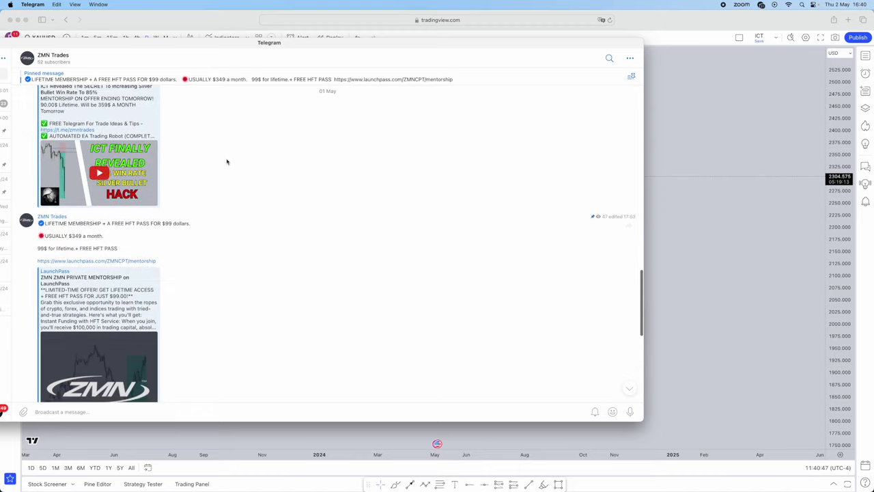
pyautogui.scroll(15, 297, 157)
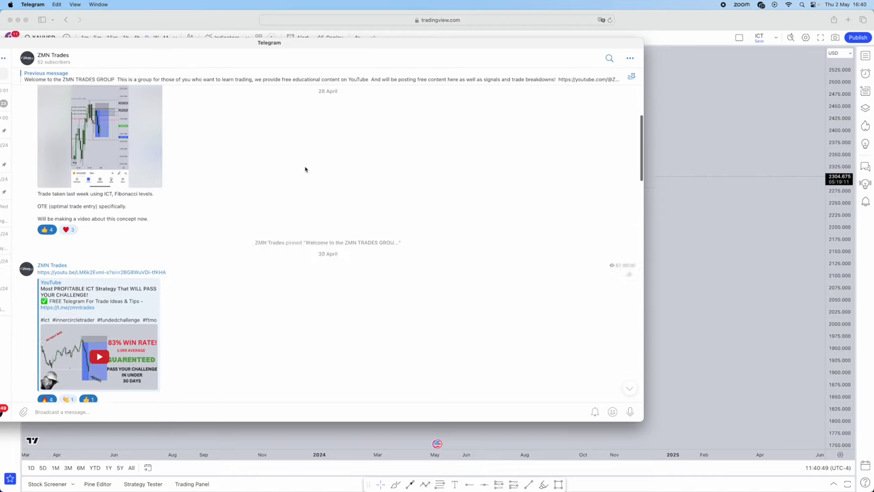
pyautogui.scroll(-15, 305, 169)
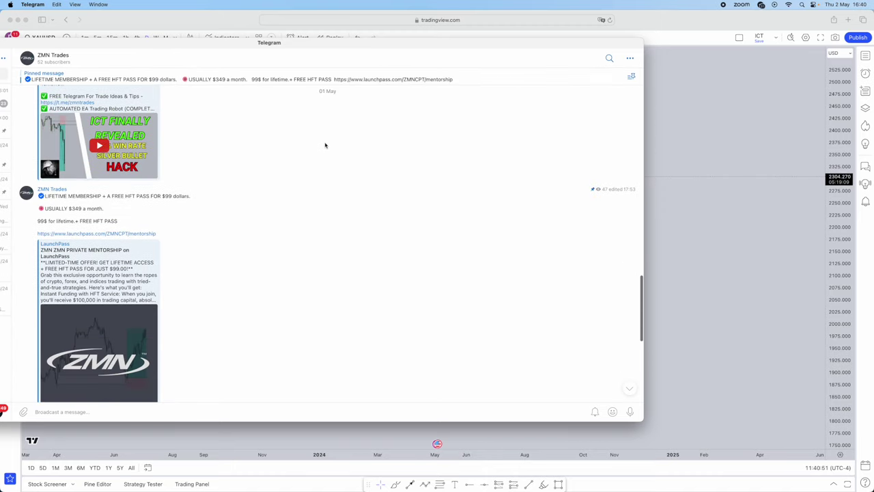
pyautogui.scroll(-10, 325, 145)
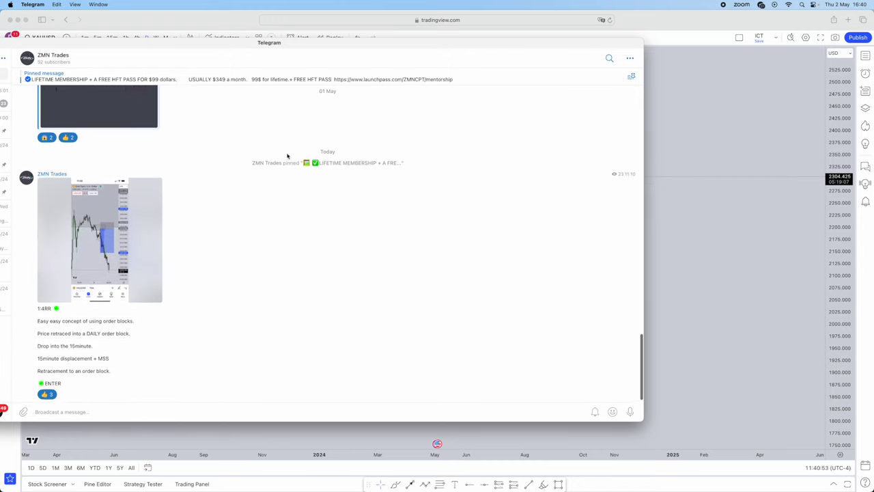
pyautogui.scroll(15, 286, 154)
pyautogui.scroll(-5, 273, 153)
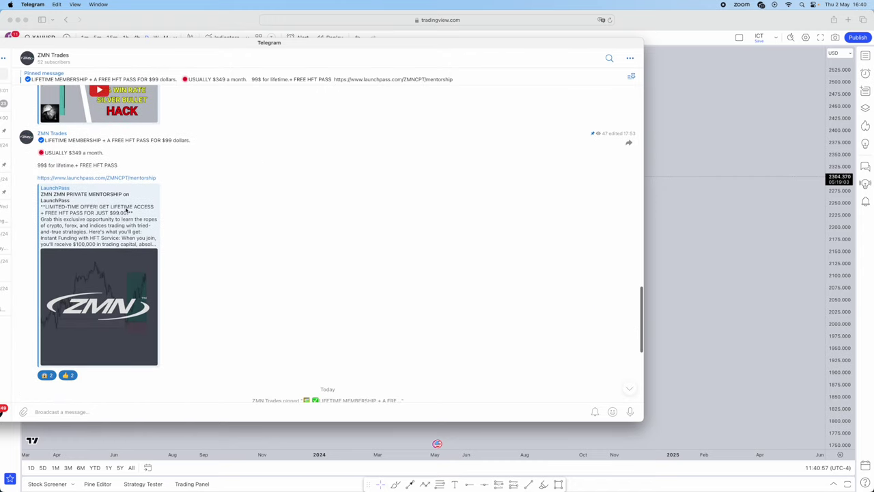
pyautogui.scroll(-5, 419, 240)
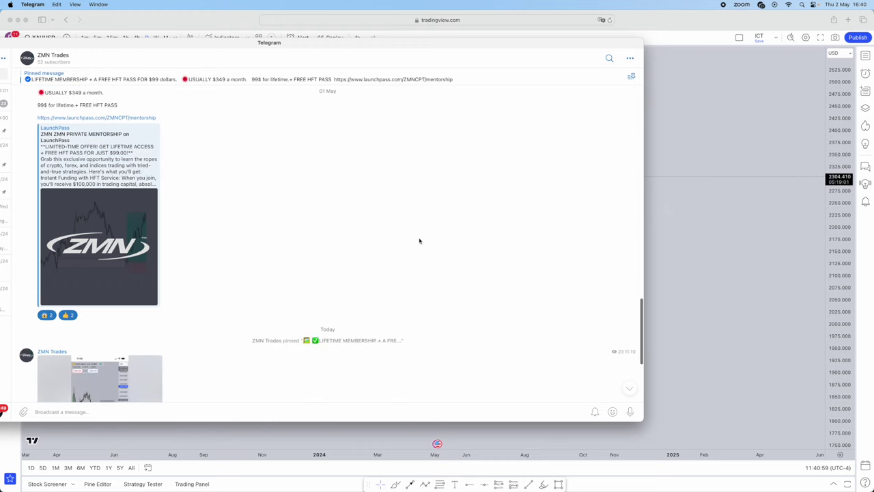
pyautogui.scroll(-1, 416, 236)
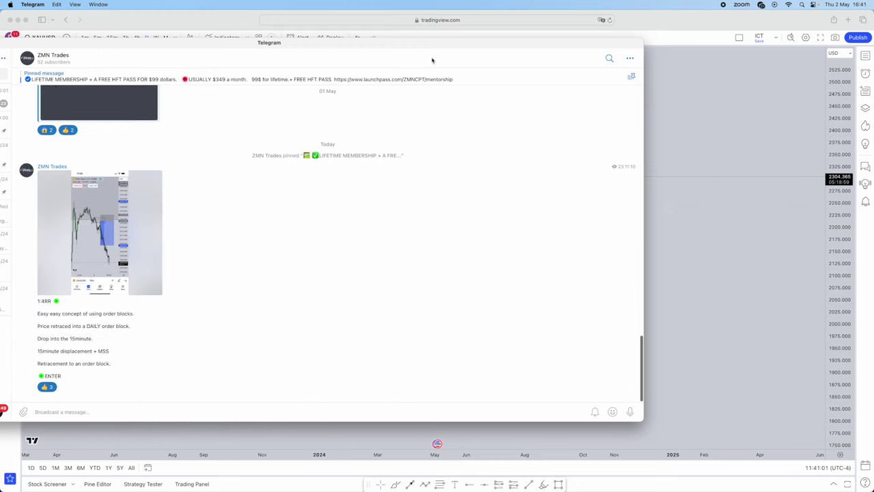
pyautogui.moveTo(436, 45); pyautogui.dragTo(0, 45)
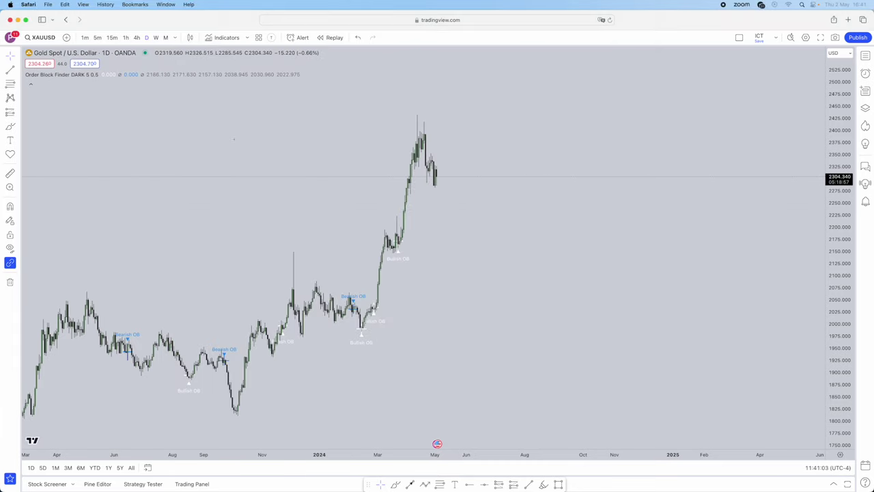
# Step: Switch the XAUUSD chart to the 4-hour timeframe and bring the April and May candles into view
pyautogui.click(138, 38)
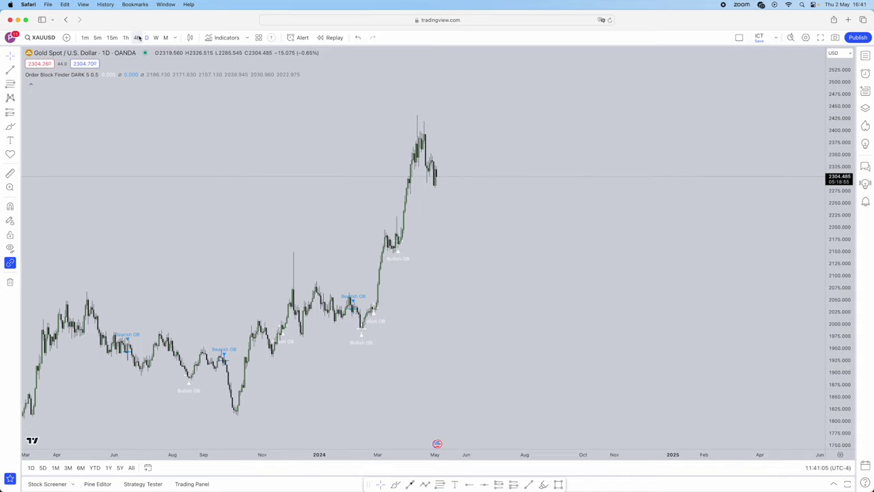
pyautogui.moveTo(851, 97); pyautogui.dragTo(852, 54)
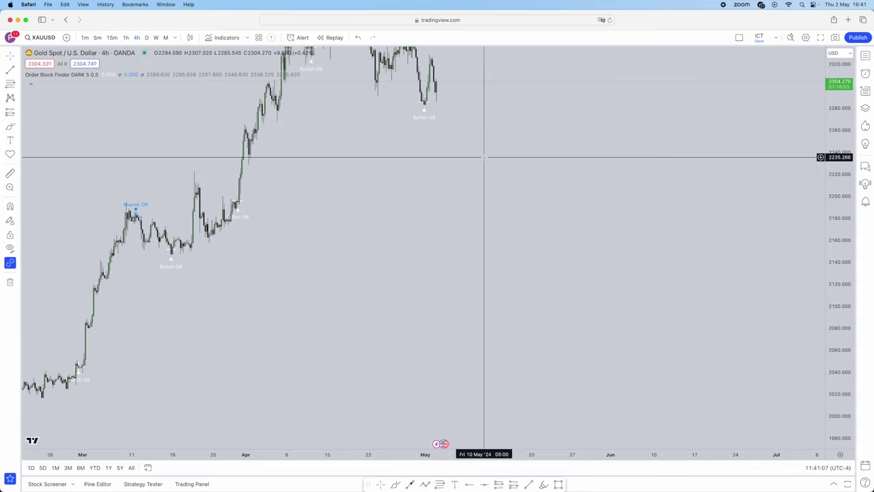
pyautogui.scroll(5, 481, 150)
pyautogui.moveTo(472, 130); pyautogui.dragTo(693, 290)
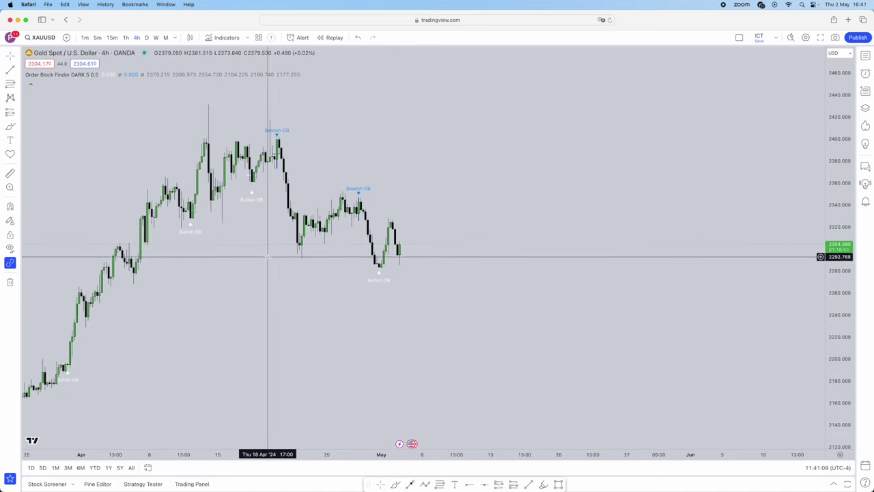
# Step: Place a text note in the empty chart area beyond the latest candles and set its font size to 32
pyautogui.click(454, 483)
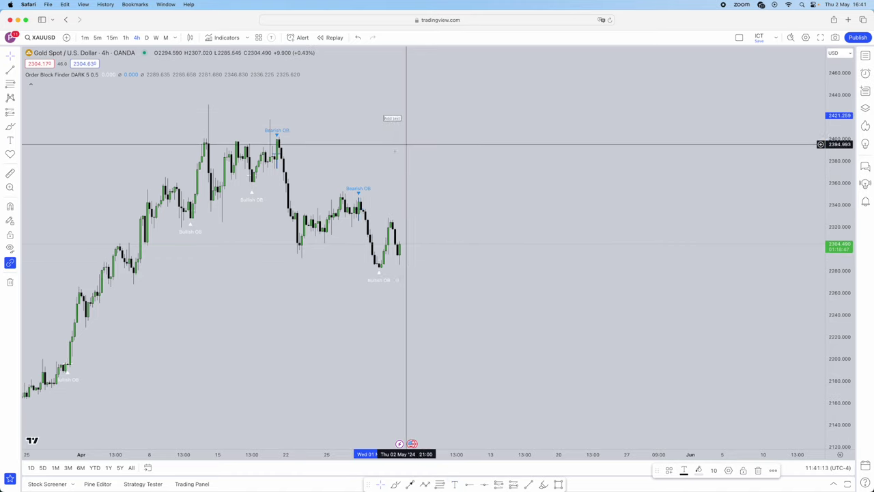
pyautogui.press('Escape')
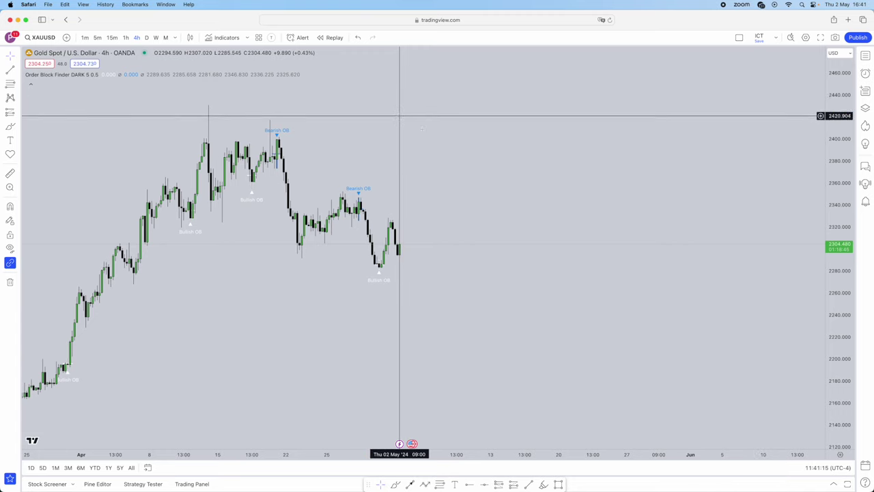
pyautogui.click(453, 483)
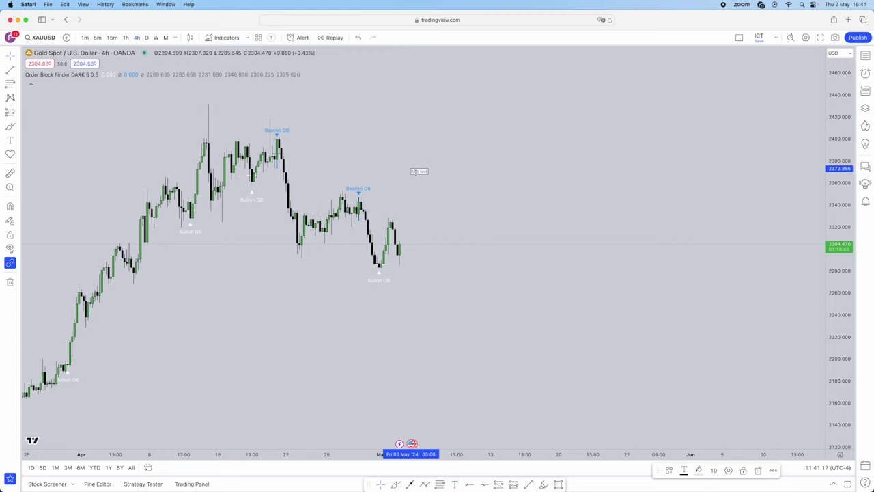
pyautogui.click(412, 170)
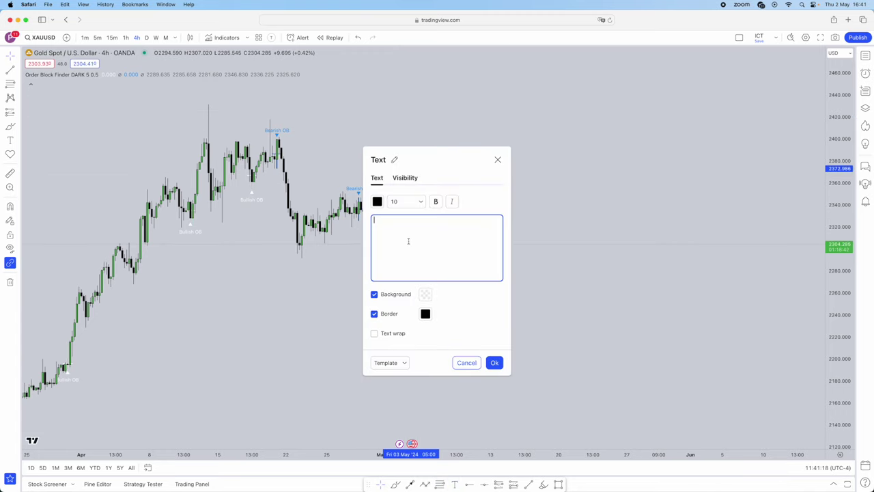
pyautogui.click(420, 200)
pyautogui.click(407, 316)
# Step: Enter "probable orderblock - imbalance left AFTER the ordreblock, if not imbalance, disregard the ordreblock" as the note's text and move the note higher on the chart
pyautogui.write('probable ordi')
pyautogui.press('BackSpace')
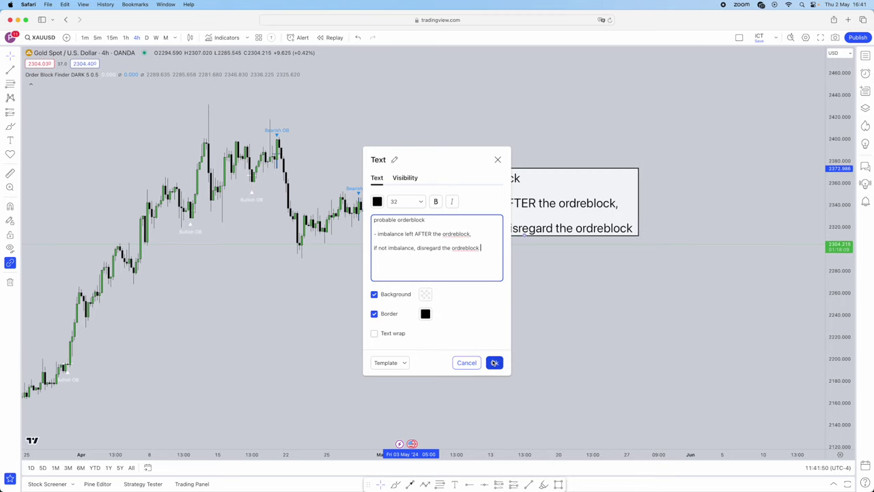
pyautogui.click(493, 362)
pyautogui.moveTo(503, 230); pyautogui.dragTo(511, 154)
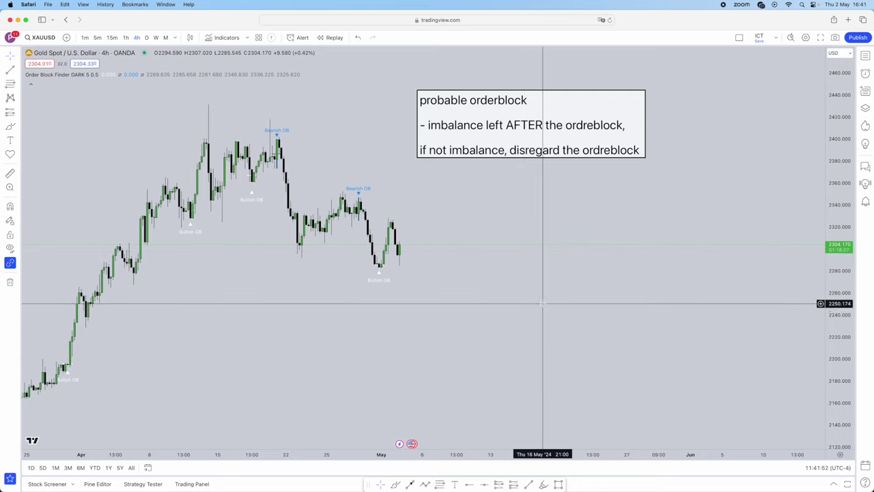
# Step: Outline the 30 April bullish order block with a rectangle from about 2289 to 2283, and delete that rectangle
pyautogui.moveTo(542, 303); pyautogui.dragTo(549, 312)
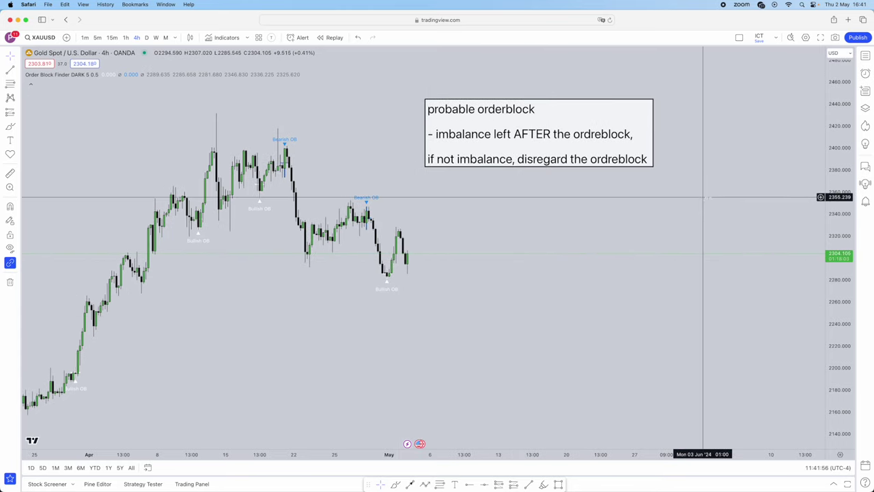
pyautogui.moveTo(841, 331); pyautogui.dragTo(816, 122)
pyautogui.scroll(1, 671, 216)
pyautogui.moveTo(519, 273); pyautogui.dragTo(574, 259)
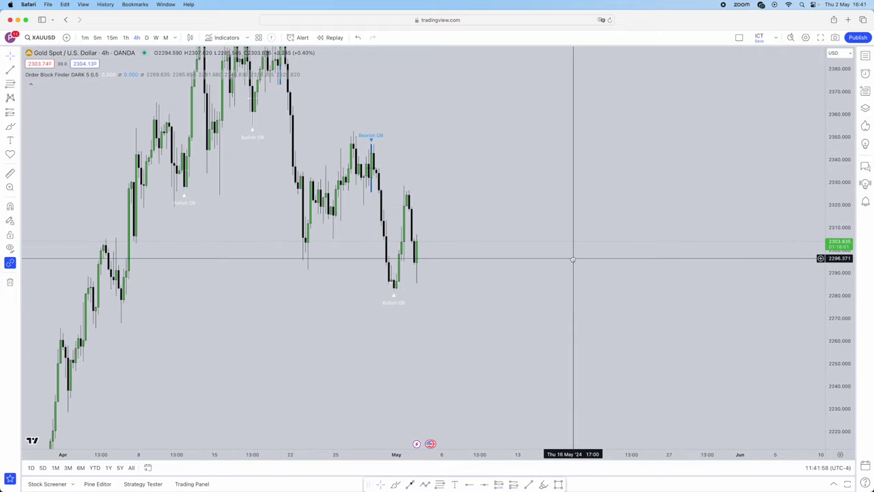
pyautogui.moveTo(469, 233); pyautogui.dragTo(437, 318)
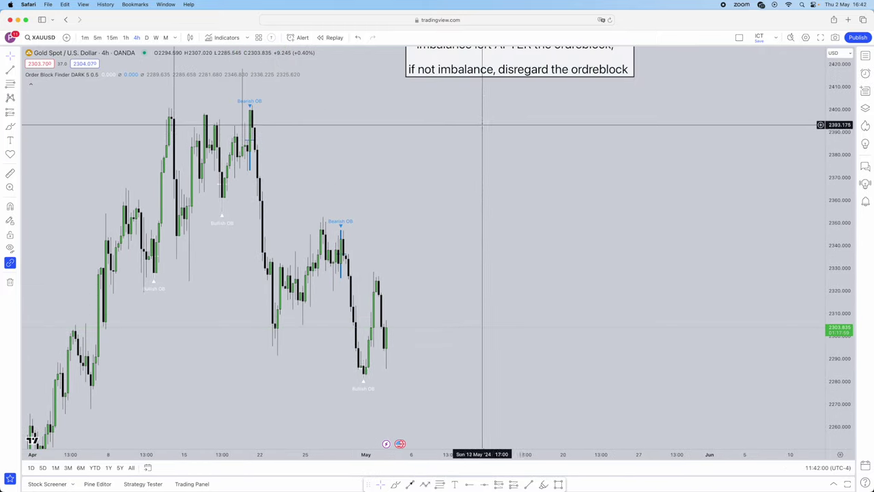
pyautogui.moveTo(497, 72); pyautogui.dragTo(518, 226)
pyautogui.moveTo(469, 276); pyautogui.dragTo(464, 209)
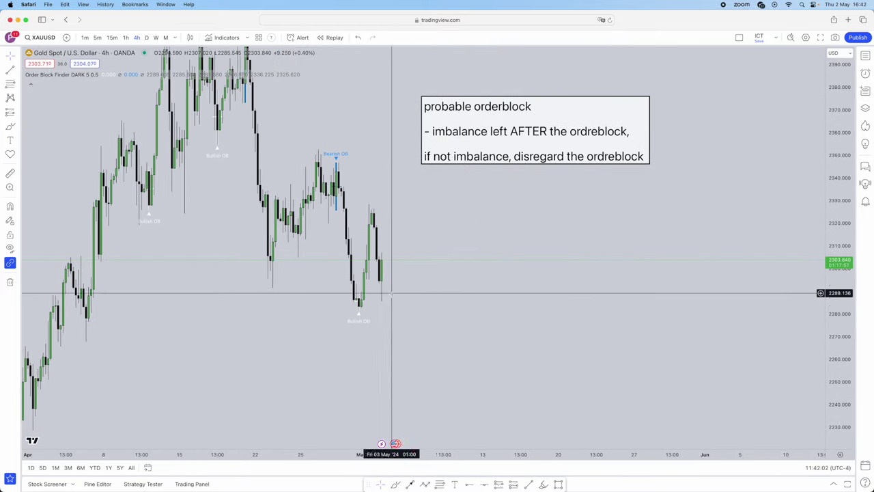
pyautogui.scroll(3, 387, 292)
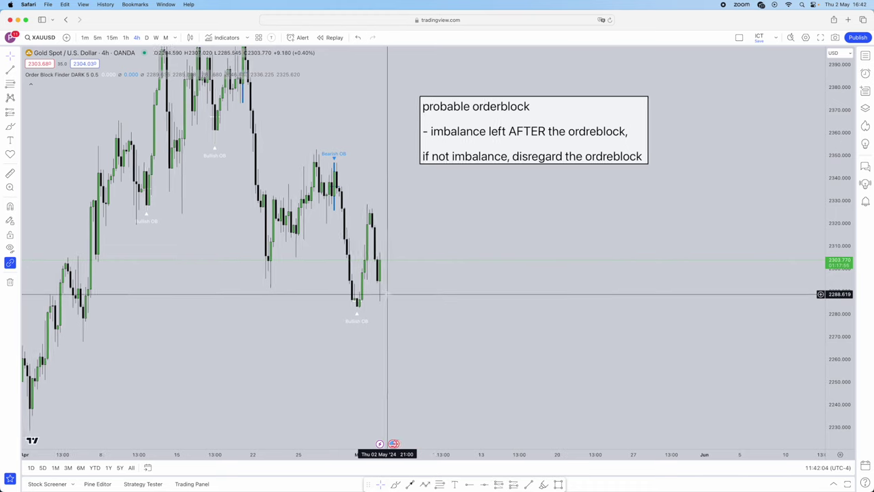
pyautogui.moveTo(208, 296); pyautogui.dragTo(319, 283)
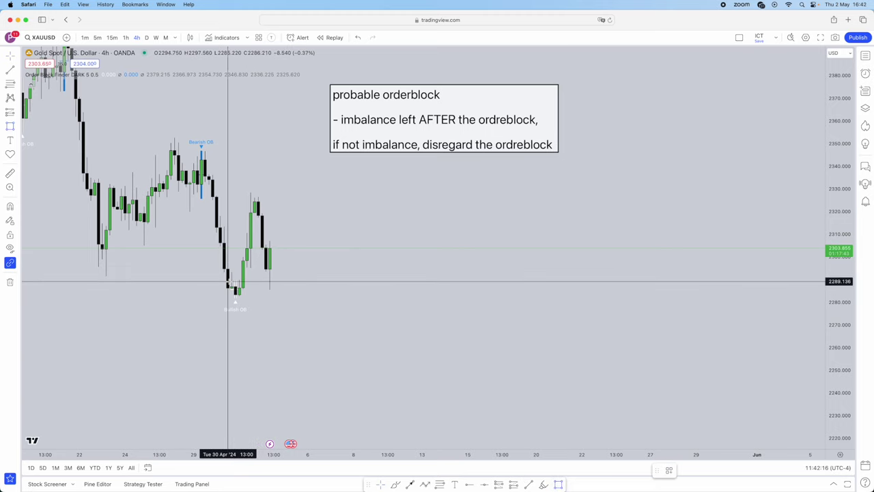
pyautogui.moveTo(227, 280)
pyautogui.mouseDown()
pyautogui.moveTo(242, 291)
pyautogui.moveTo(312, 295)
pyautogui.mouseUp()
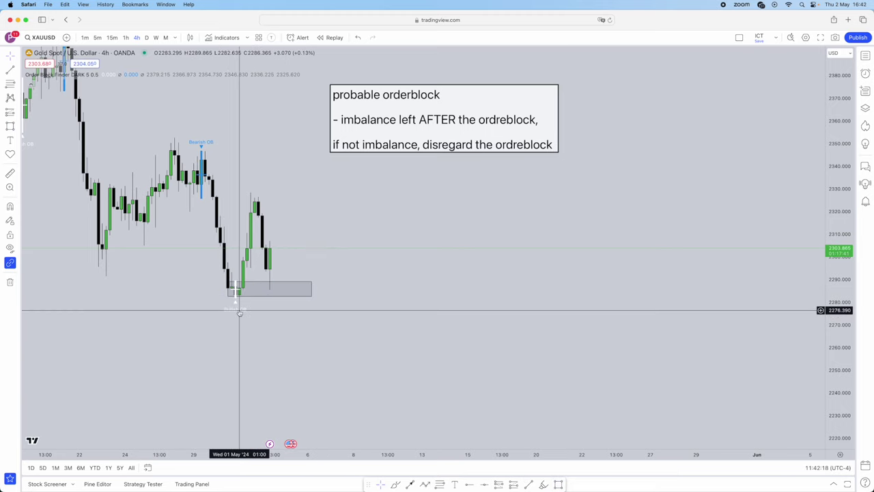
pyautogui.click(270, 284)
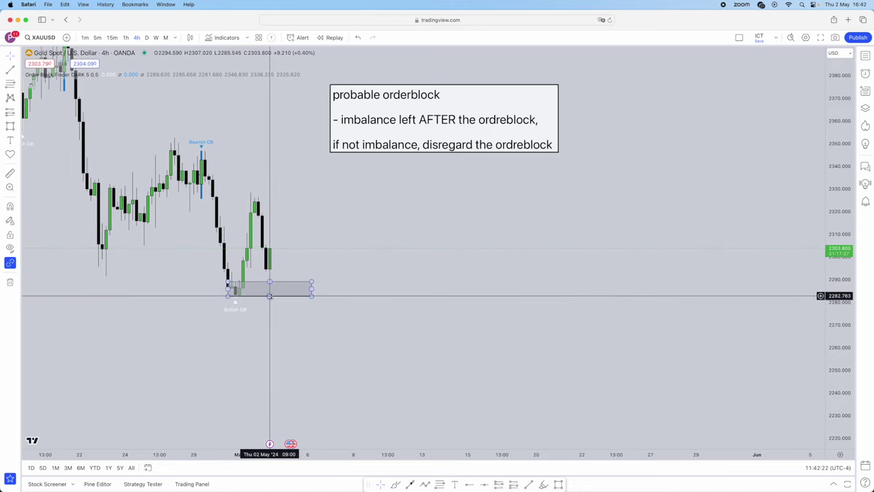
pyautogui.press('BackSpace')
# Step: Outline the 29 April bearish order block with a rectangle from about 2346 to 2325, and remove that rectangle
pyautogui.moveTo(279, 292); pyautogui.dragTo(340, 299)
pyautogui.moveTo(355, 227); pyautogui.dragTo(381, 277)
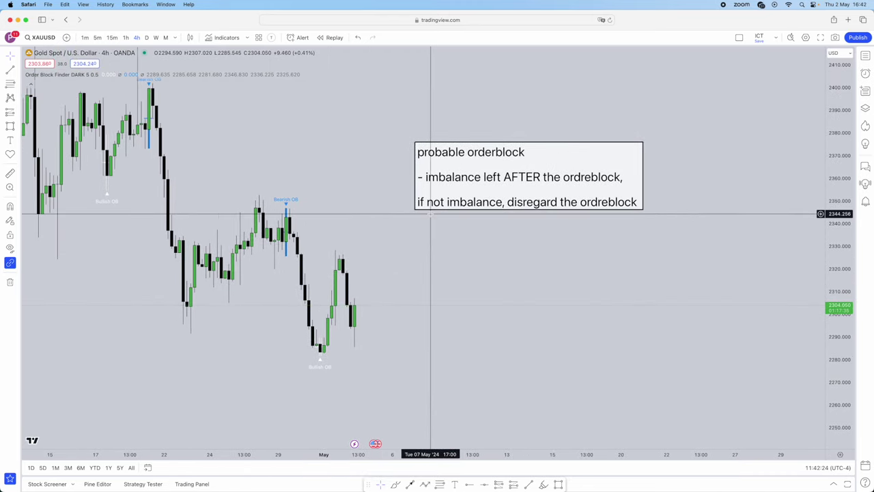
pyautogui.moveTo(431, 214); pyautogui.dragTo(455, 263)
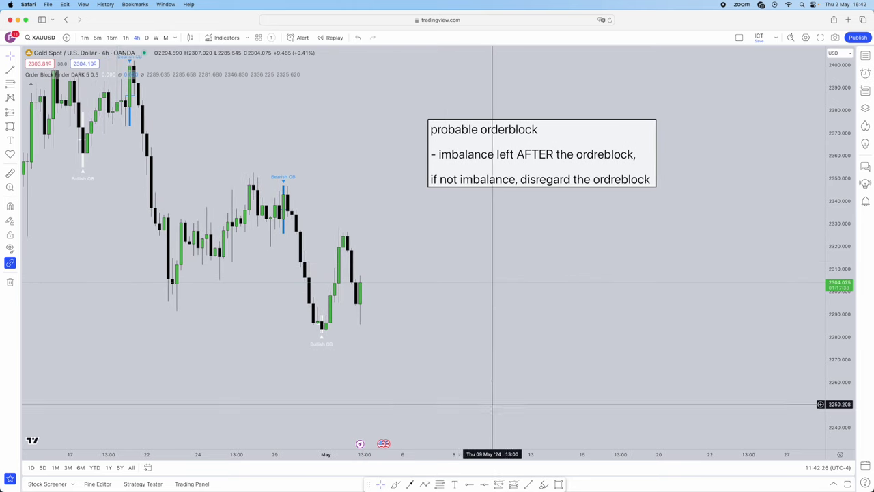
pyautogui.click(559, 484)
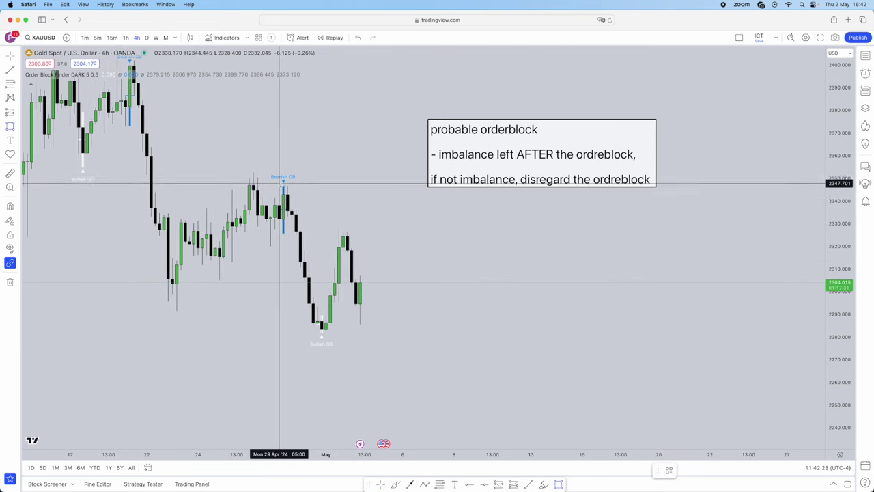
pyautogui.moveTo(283, 186); pyautogui.dragTo(369, 237)
pyautogui.click(368, 234)
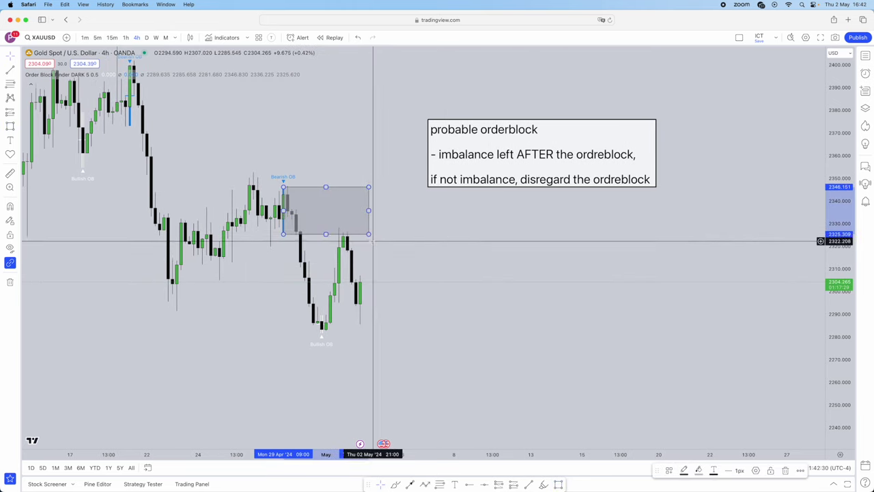
pyautogui.click(394, 263)
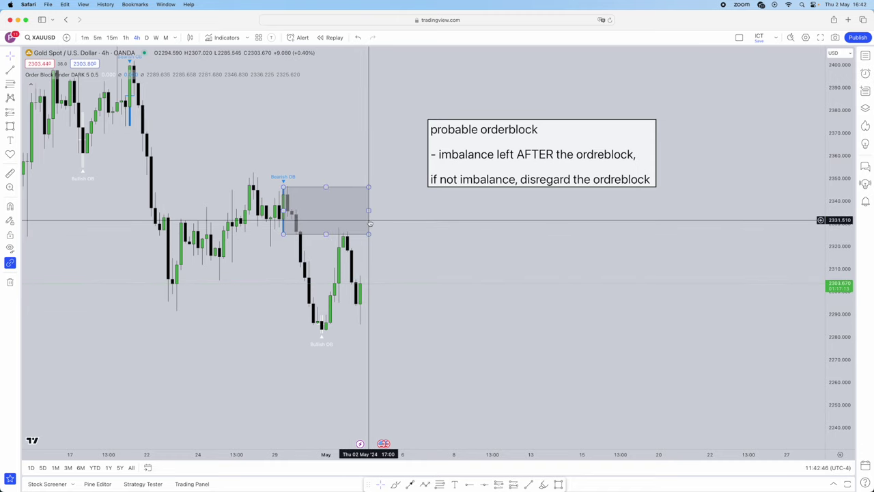
pyautogui.hscroll(-5, 341, 218)
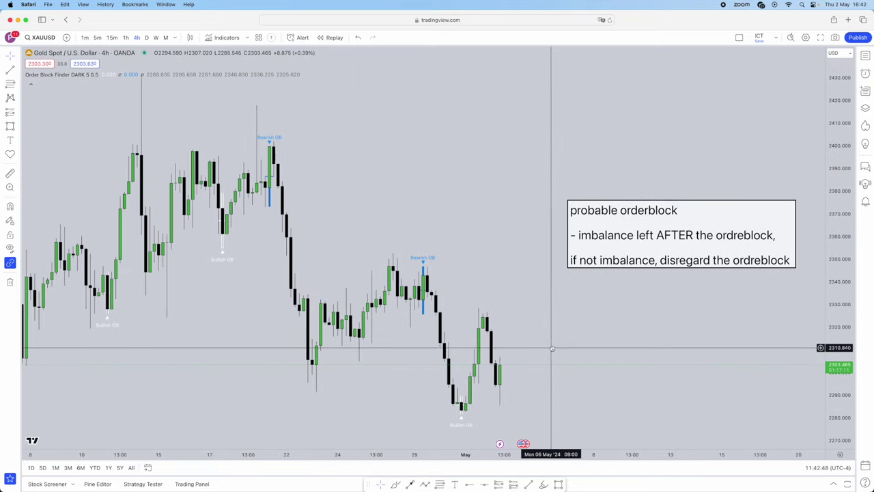
# Step: Examine the bullish and bearish order blocks marked on the 4-hour chart through April and back into March
pyautogui.hscroll(-2, 351, 201)
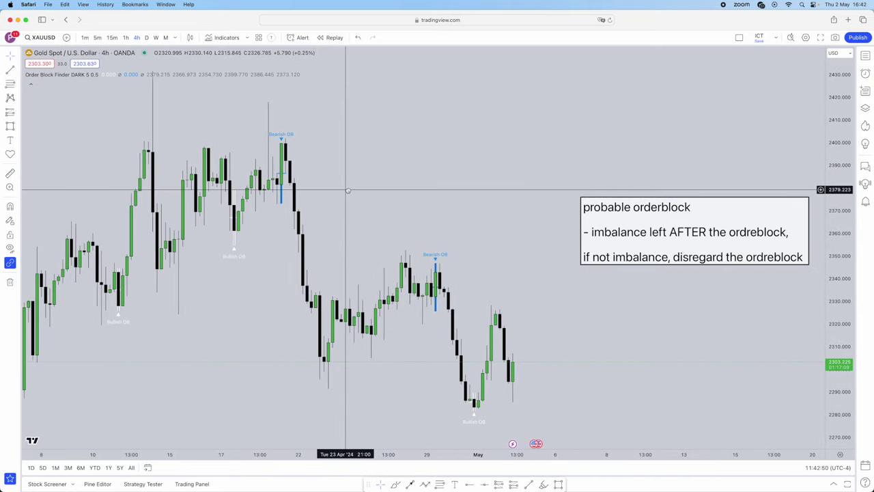
pyautogui.hscroll(-2, 362, 196)
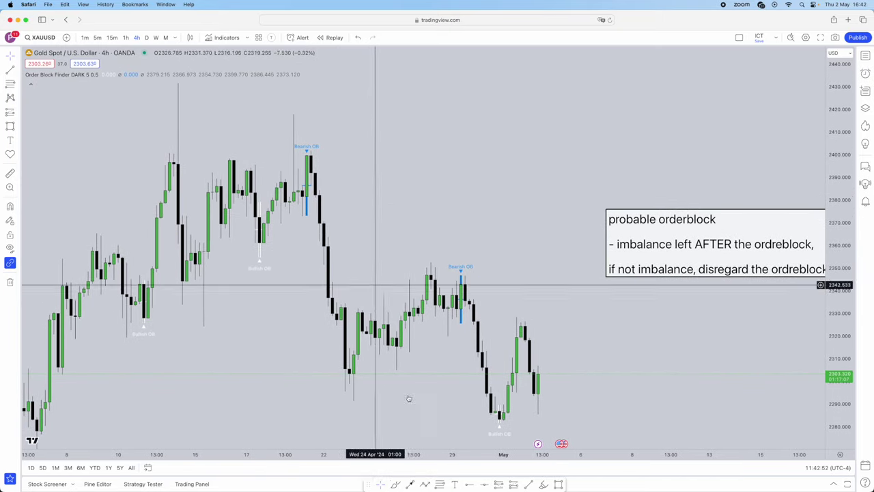
pyautogui.click(562, 485)
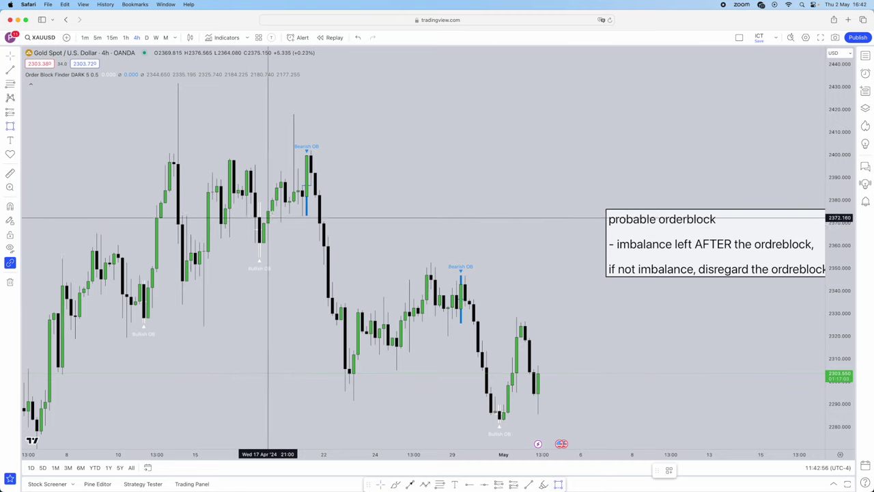
pyautogui.hscroll(-5, 315, 262)
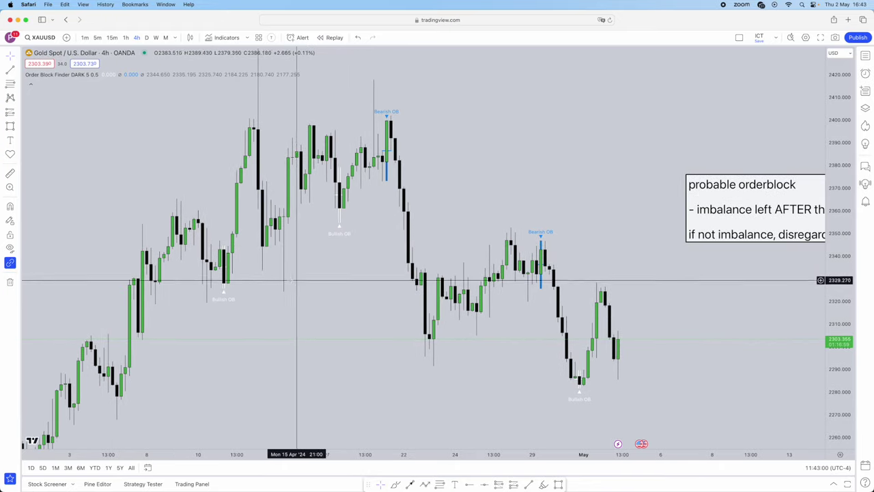
pyautogui.hscroll(-5, 369, 240)
pyautogui.scroll(-3, 369, 241)
pyautogui.moveTo(347, 233); pyautogui.dragTo(405, 206)
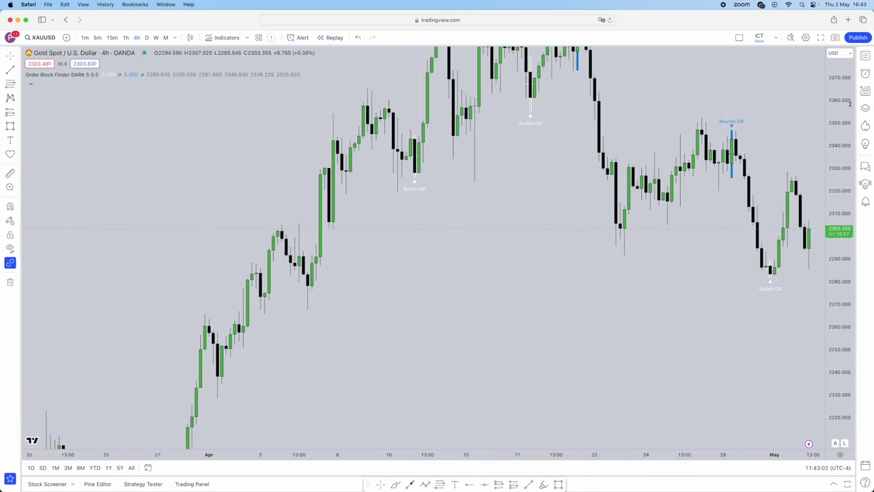
pyautogui.moveTo(843, 84); pyautogui.dragTo(843, 352)
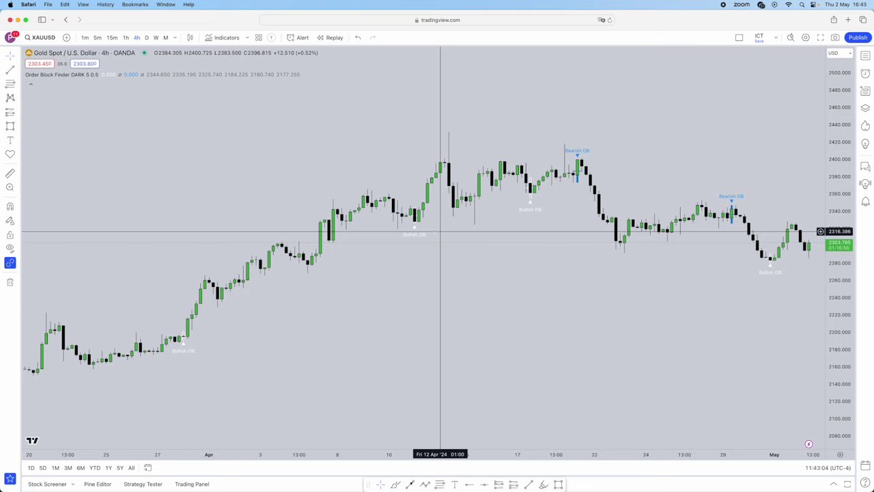
pyautogui.hscroll(-10, 441, 232)
pyautogui.scroll(-3, 440, 232)
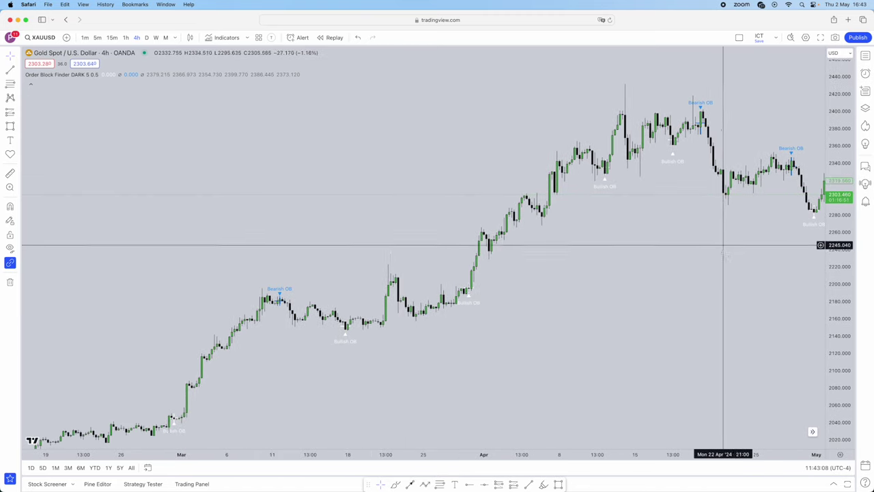
# Step: Examine the earlier 4-hour order blocks from March back to January, including the mid-January bearish one
pyautogui.moveTo(831, 372); pyautogui.dragTo(831, 68)
pyautogui.moveTo(617, 313); pyautogui.dragTo(635, 143)
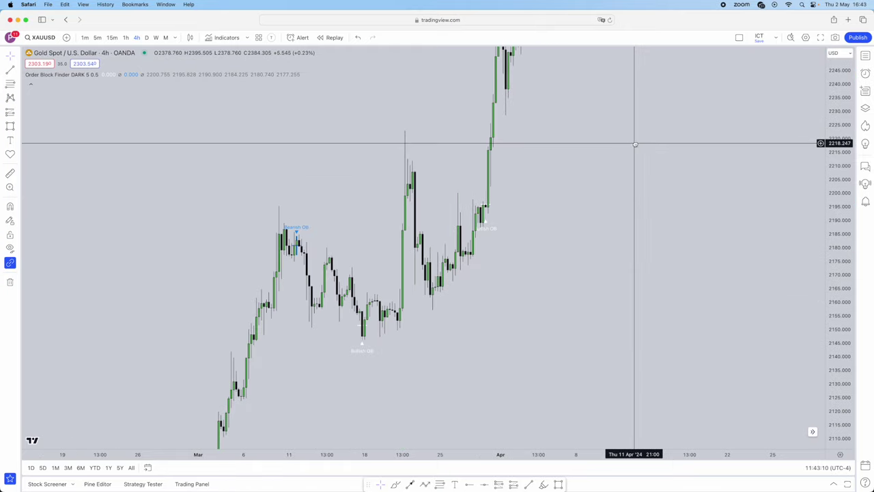
pyautogui.hscroll(-6, 556, 230)
pyautogui.scroll(-10, 556, 230)
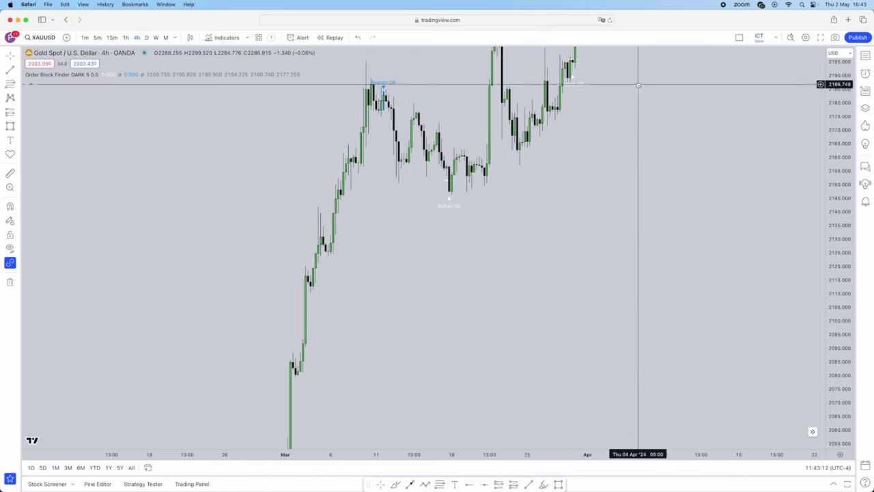
pyautogui.moveTo(844, 90); pyautogui.dragTo(830, 177)
pyautogui.moveTo(575, 228); pyautogui.dragTo(720, 176)
pyautogui.moveTo(315, 226); pyautogui.dragTo(427, 240)
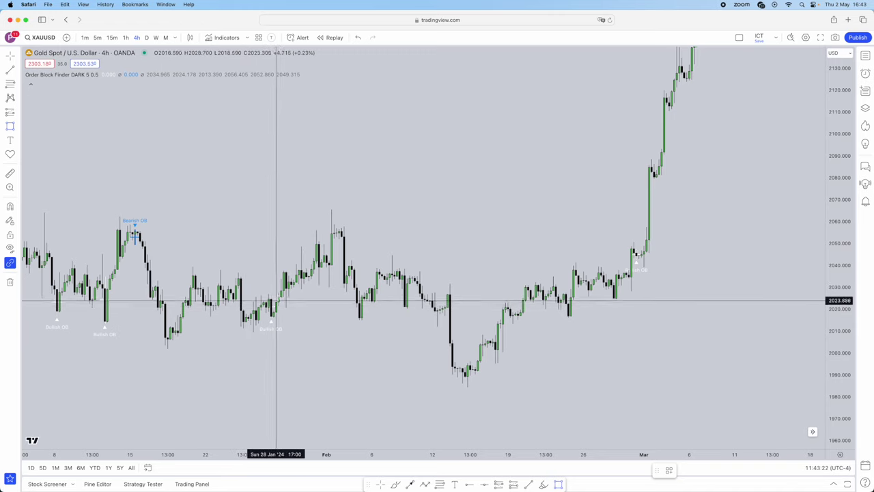
pyautogui.moveTo(220, 270); pyautogui.dragTo(288, 237)
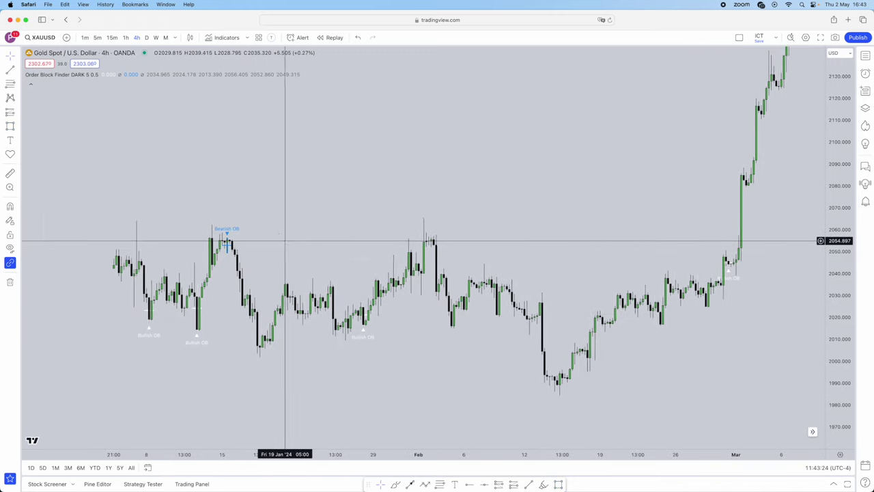
# Step: Switch the XAUUSD chart to the 15-minute timeframe and inspect the order blocks marked in the second half of April
pyautogui.click(112, 37)
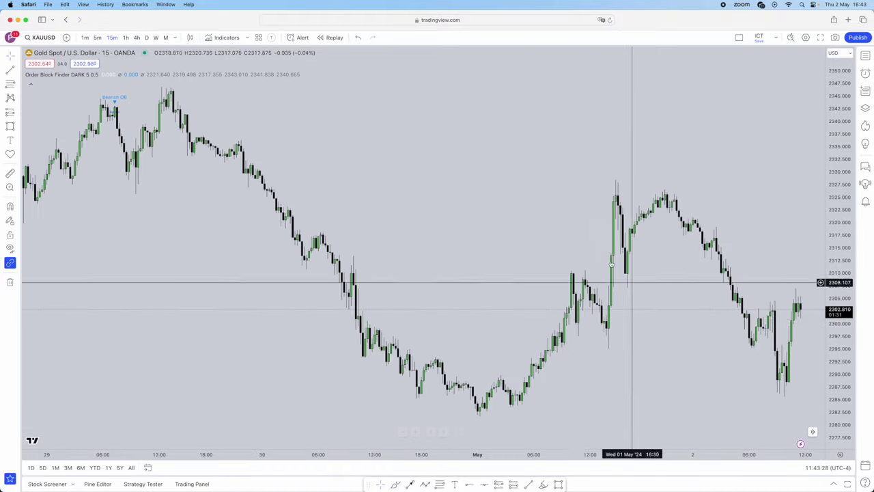
pyautogui.scroll(-5, 631, 282)
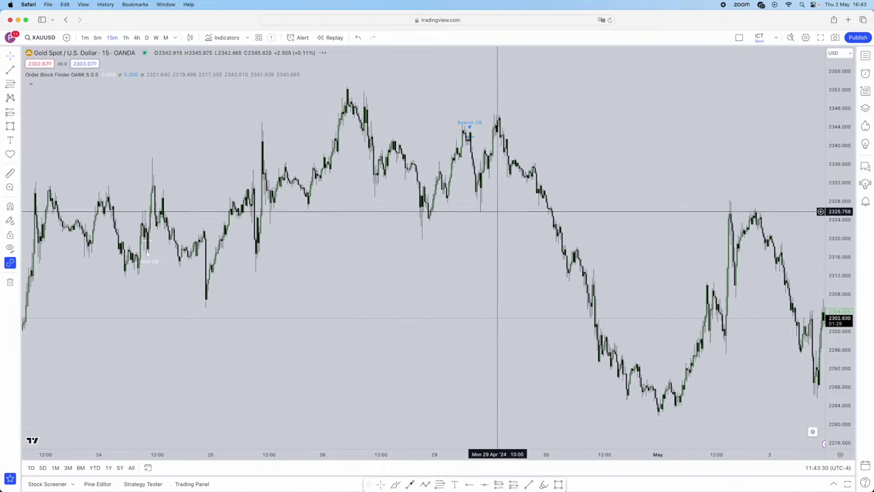
pyautogui.scroll(2, 464, 211)
pyautogui.moveTo(429, 210); pyautogui.dragTo(536, 217)
pyautogui.moveTo(426, 244); pyautogui.dragTo(542, 312)
pyautogui.moveTo(428, 242); pyautogui.dragTo(624, 191)
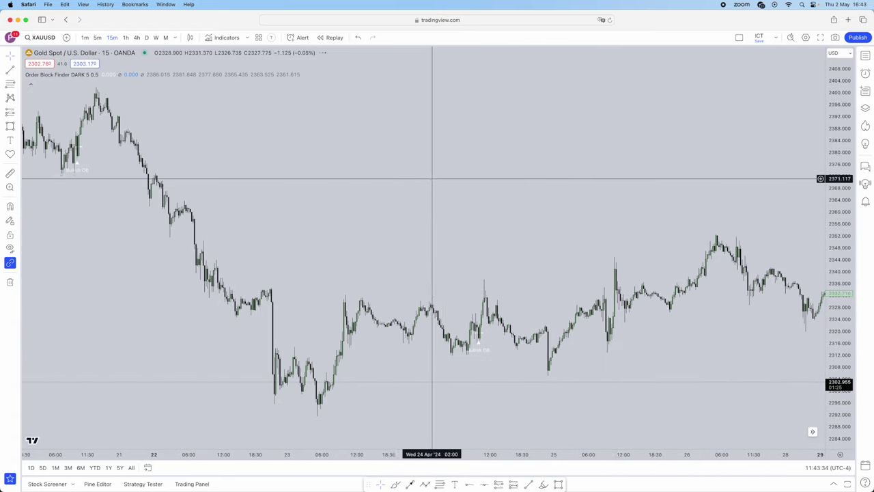
pyautogui.moveTo(432, 178); pyautogui.dragTo(601, 185)
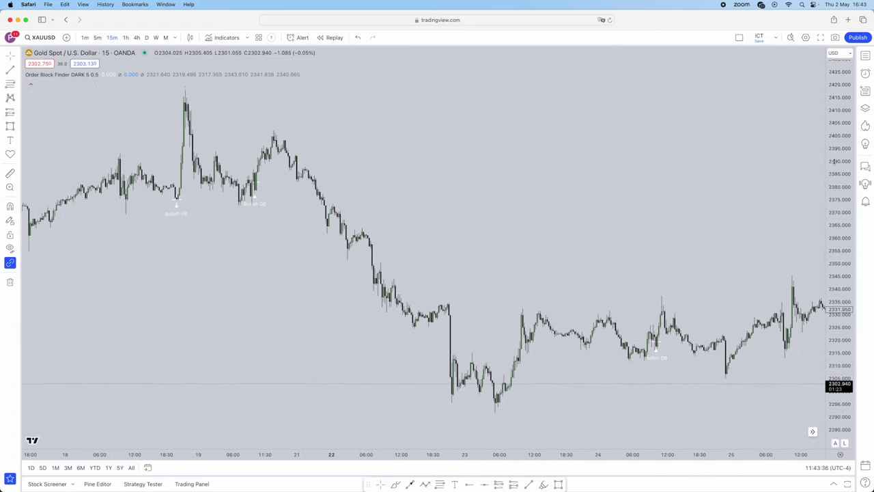
# Step: Outline the 19 April bullish order block with a rectangle from about 2386 to 2379, and remove that rectangle
pyautogui.moveTo(835, 161); pyautogui.dragTo(834, 184)
pyautogui.moveTo(505, 179); pyautogui.dragTo(585, 207)
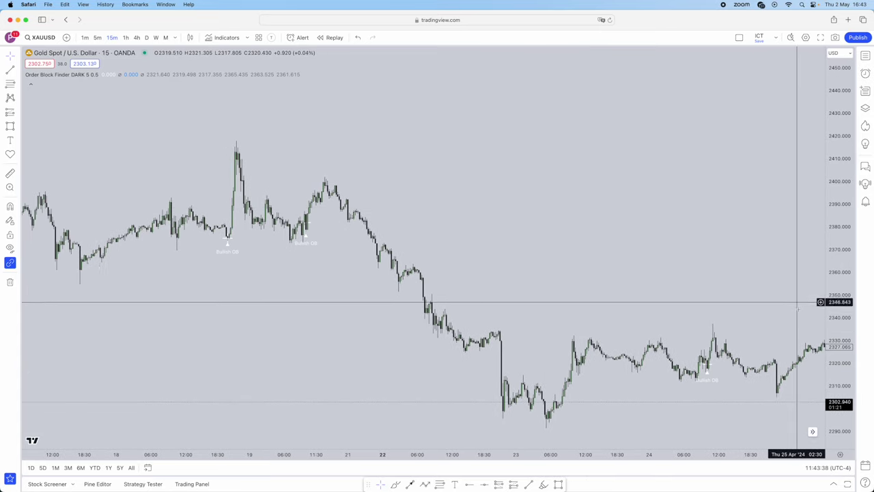
pyautogui.moveTo(834, 342); pyautogui.dragTo(834, 213)
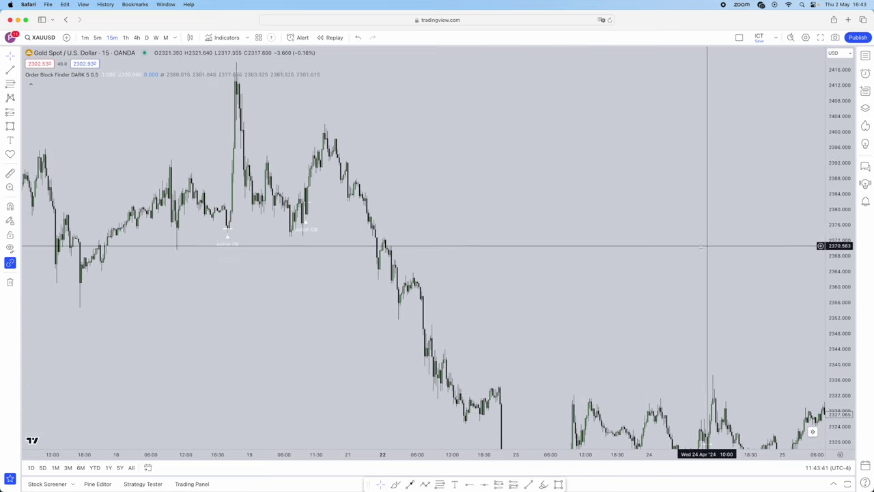
pyautogui.scroll(3, 599, 237)
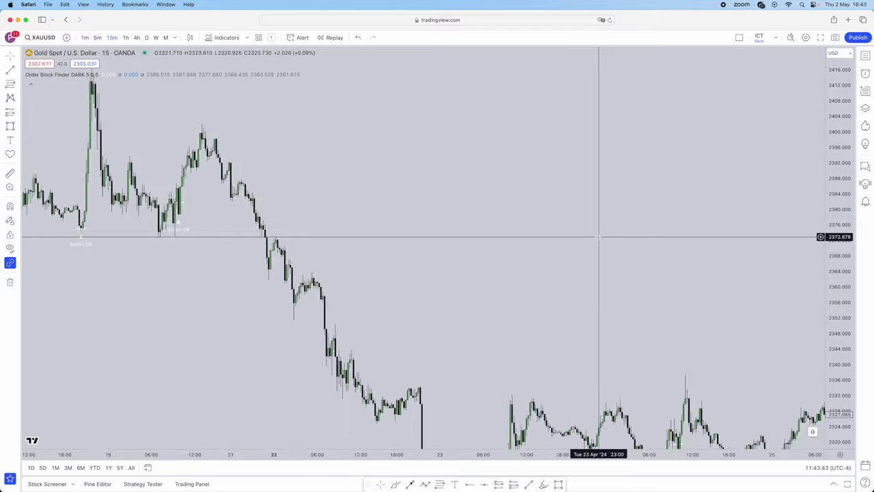
pyautogui.moveTo(466, 207); pyautogui.dragTo(660, 257)
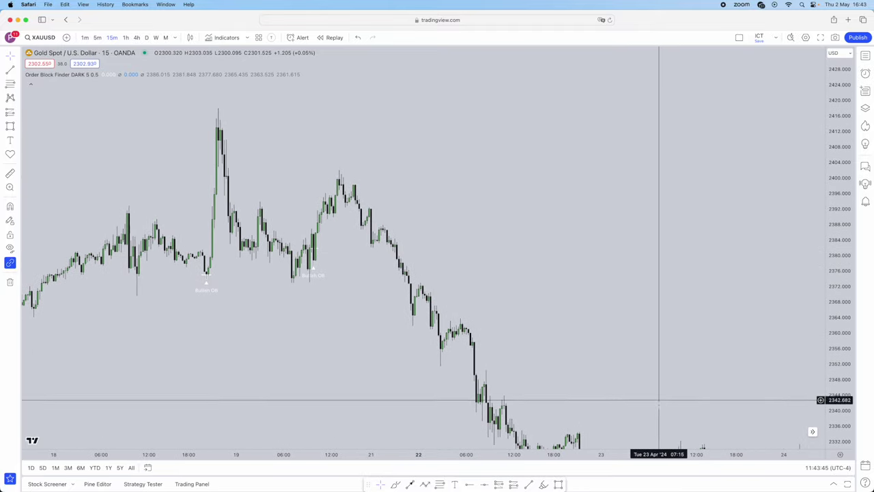
pyautogui.click(557, 484)
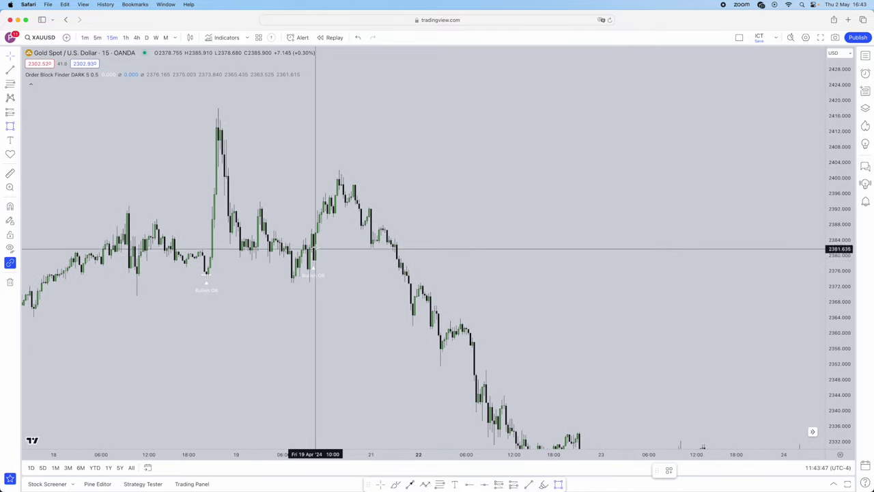
pyautogui.moveTo(311, 234)
pyautogui.mouseDown()
pyautogui.moveTo(352, 262)
pyautogui.moveTo(437, 259)
pyautogui.mouseUp()
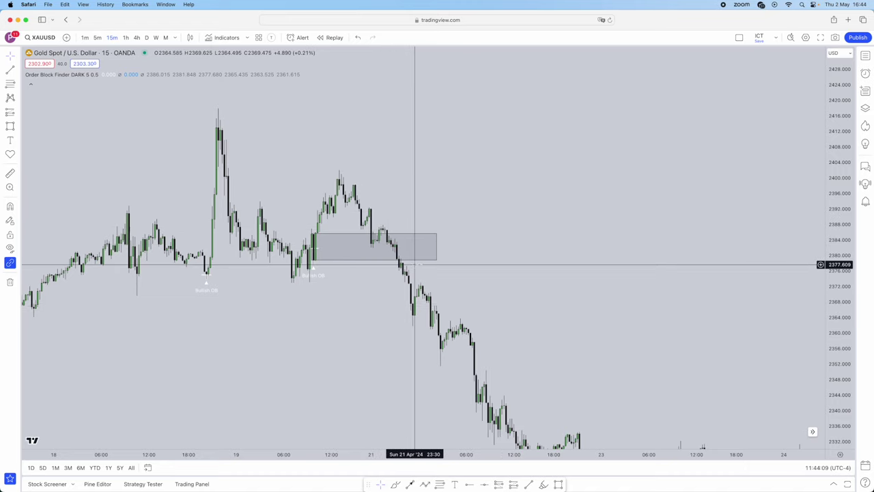
pyautogui.press('Delete')
# Step: Outline the 18 April bullish order block from about 2381 to 2375, extend the rectangle to the 19 April candles, and remove it
pyautogui.moveTo(432, 255); pyautogui.dragTo(468, 250)
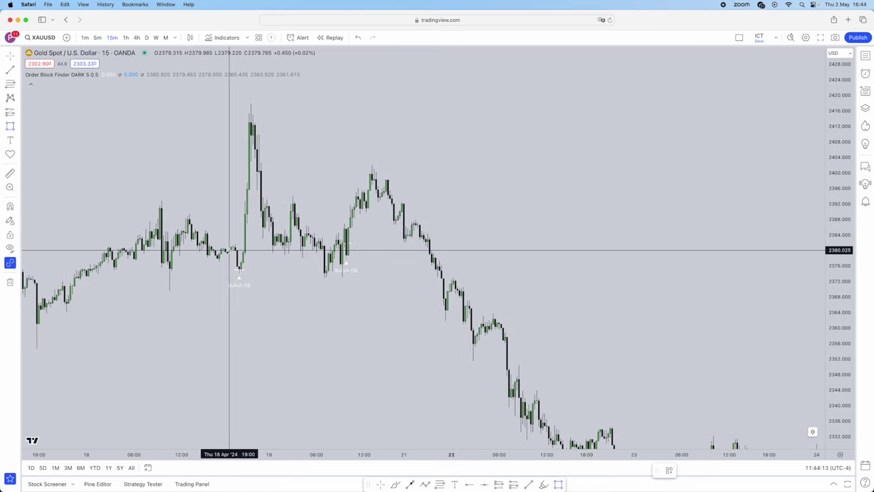
pyautogui.moveTo(235, 248); pyautogui.dragTo(249, 270)
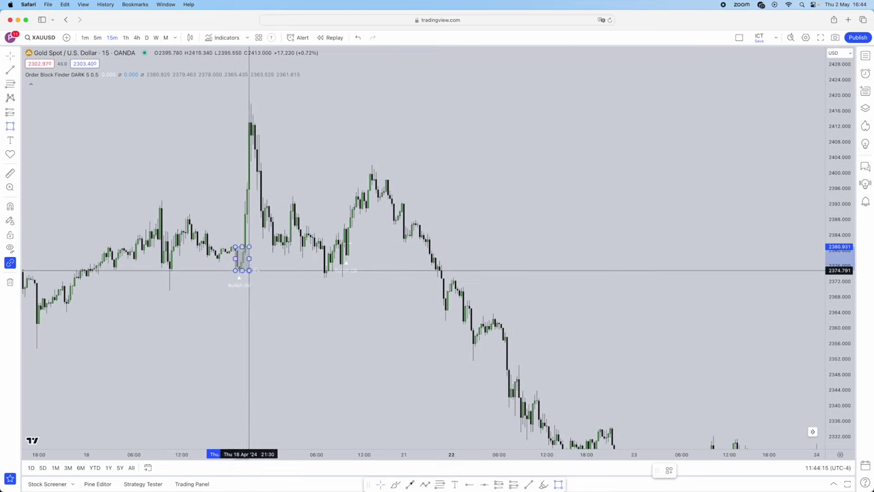
pyautogui.moveTo(305, 270); pyautogui.dragTo(312, 271)
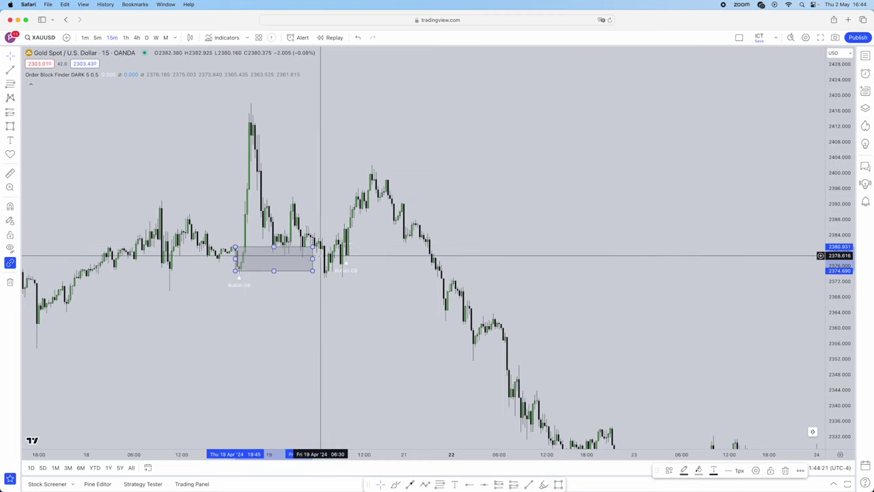
pyautogui.press('Delete')
# Step: Draw a zigzag arrow path above the 19 April candles, rising from about 2414 to 2425, dipping to 2417 and ending at 2439
pyautogui.hscroll(-2, 269, 259)
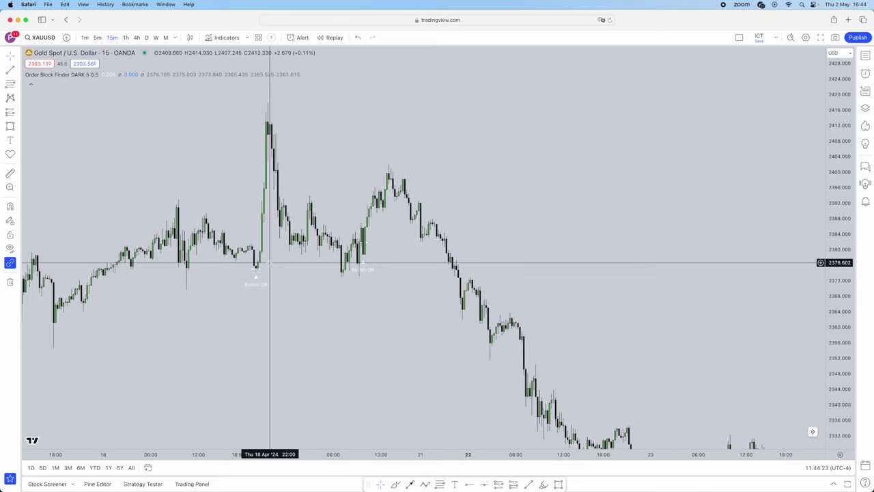
pyautogui.hscroll(-4, 263, 260)
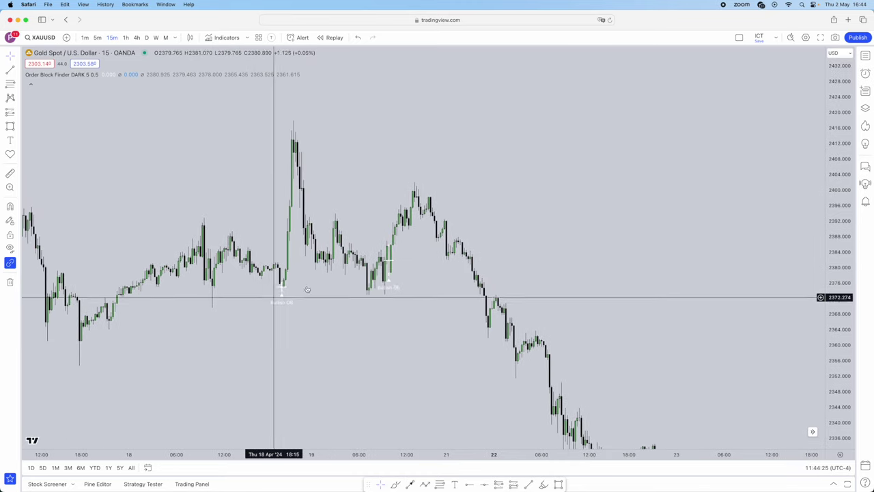
pyautogui.click(425, 484)
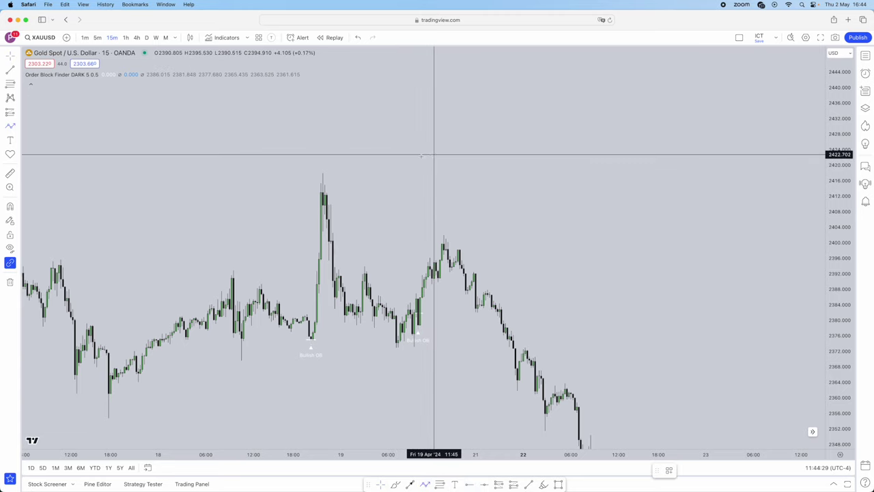
pyautogui.click(414, 186)
pyautogui.click(422, 146)
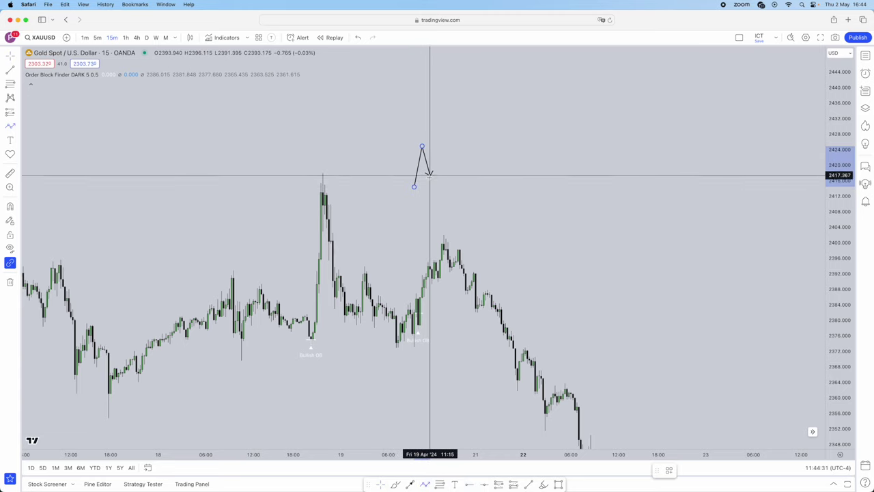
pyautogui.click(430, 176)
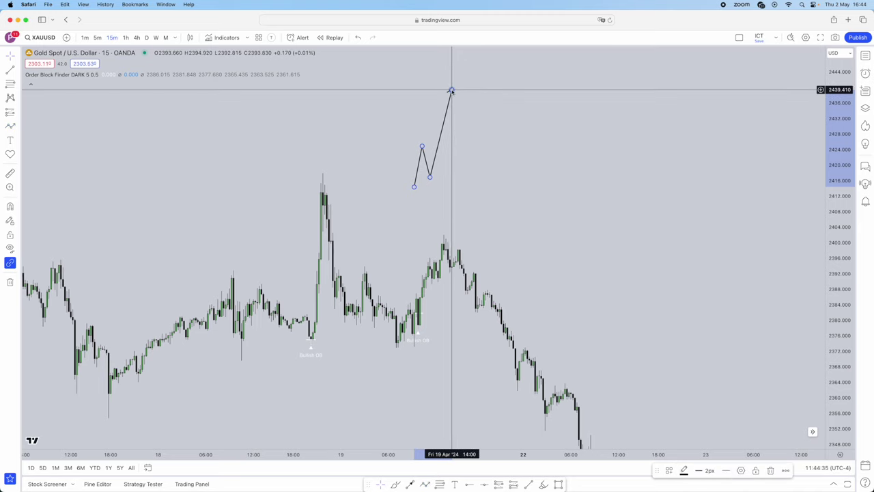
pyautogui.click(507, 108)
# Step: Mark the path's pullback with a rectangle from about 2421 to 2417 and draw a short arrow pointing at its low
pyautogui.moveTo(509, 111); pyautogui.dragTo(487, 150)
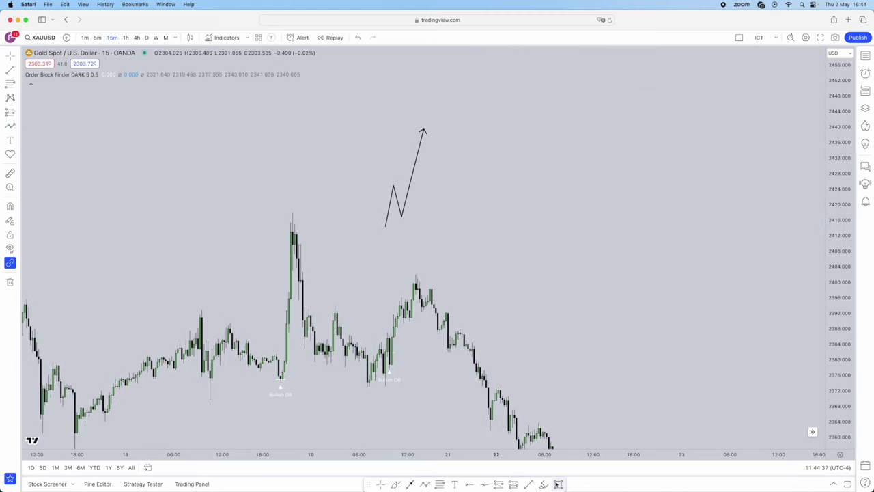
pyautogui.moveTo(397, 199)
pyautogui.mouseDown()
pyautogui.moveTo(409, 209)
pyautogui.moveTo(553, 218)
pyautogui.mouseUp()
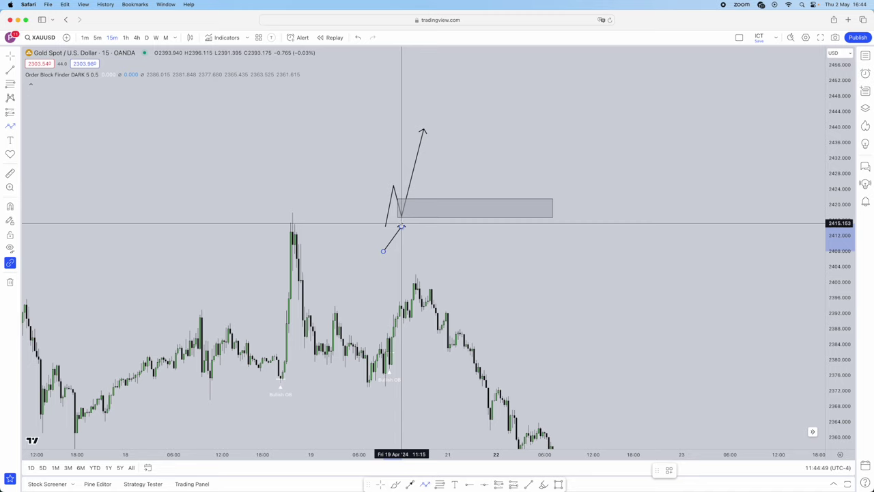
pyautogui.click(402, 226)
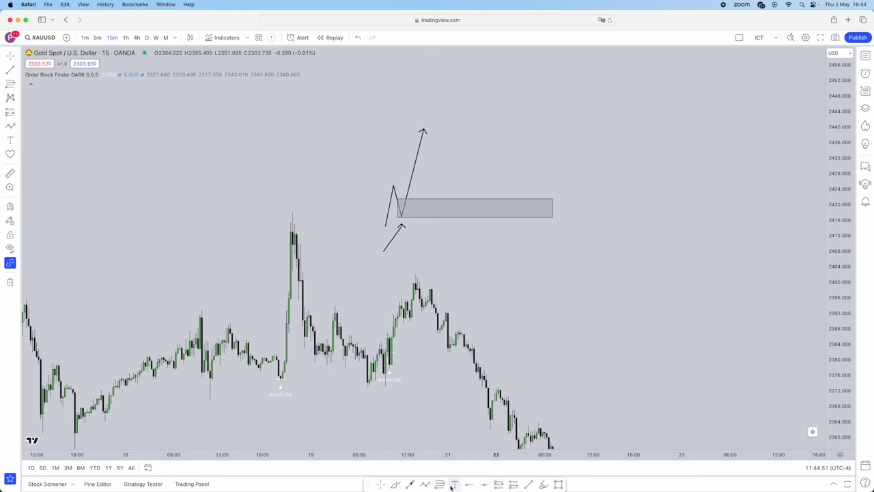
# Step: Add the text "bullish ob, last down close candle before the displacement away" at the base of the short arrow
pyautogui.click(453, 484)
pyautogui.click(353, 250)
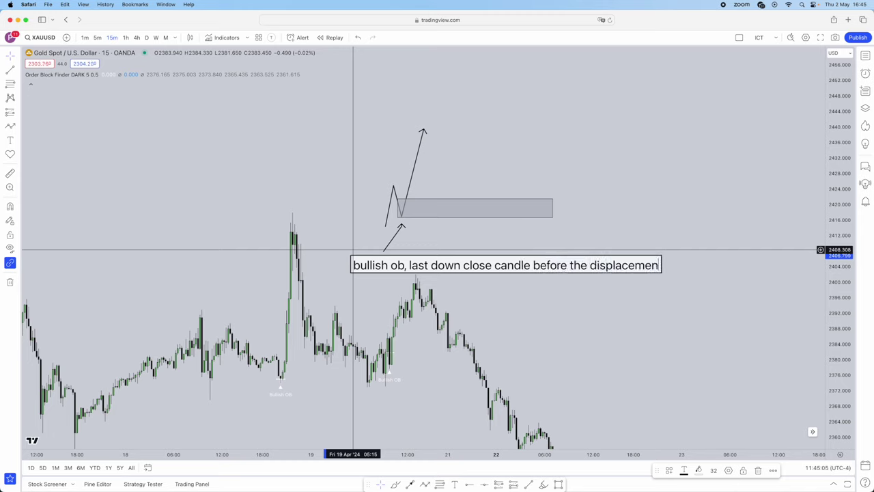
pyautogui.click(642, 321)
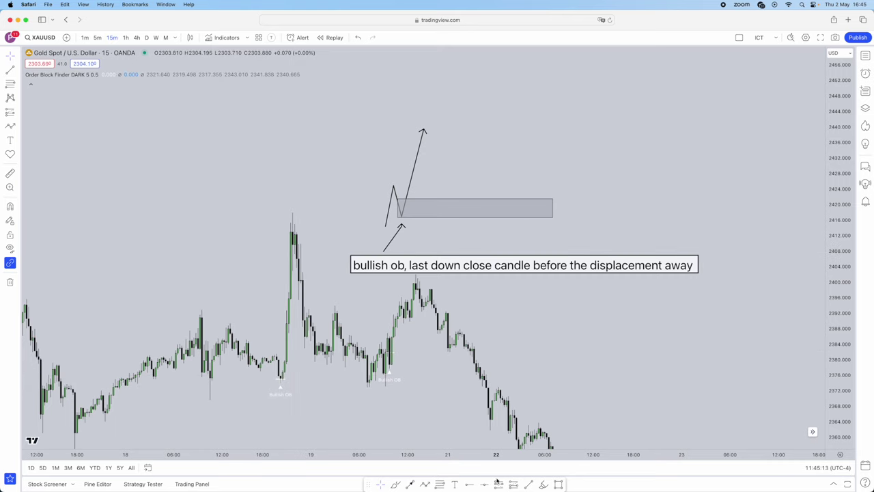
# Step: Sketch a tall candle body from about 2419 to 2390 and a smaller wicked candle from about 2399 to 2394, and undo the smaller one
pyautogui.click(556, 485)
pyautogui.moveTo(175, 321); pyautogui.dragTo(180, 207)
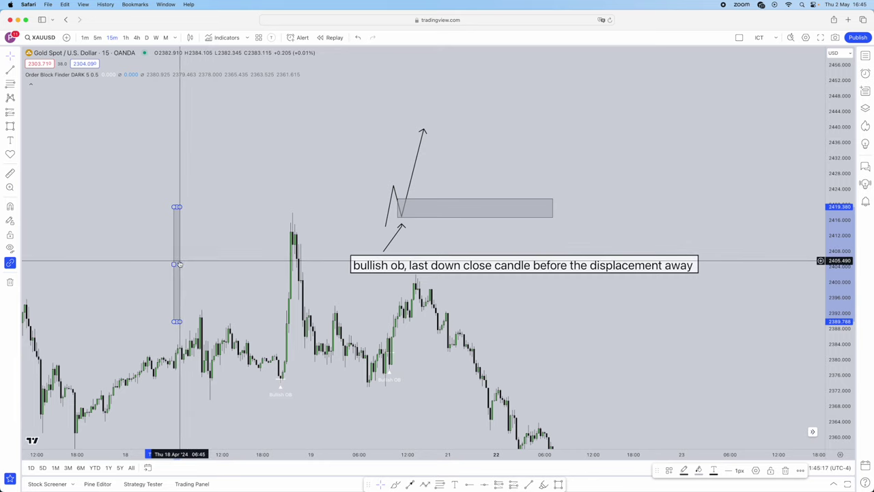
pyautogui.click(558, 484)
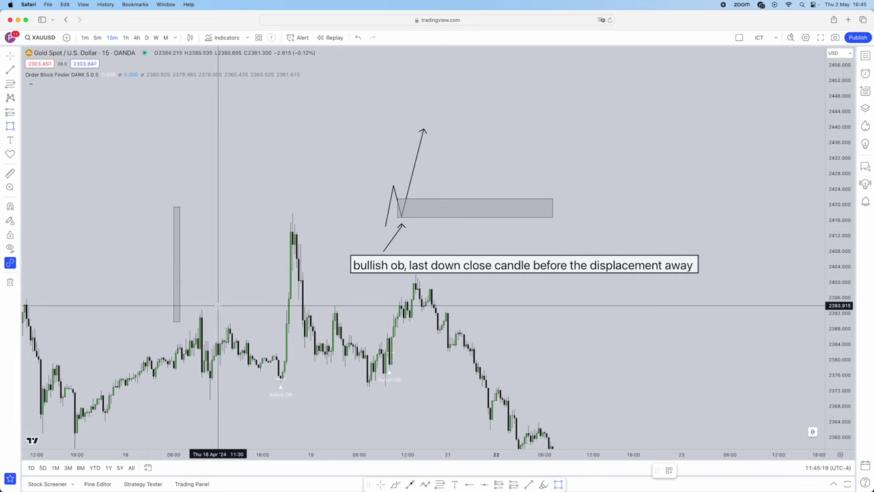
pyautogui.moveTo(220, 305)
pyautogui.mouseDown()
pyautogui.moveTo(220, 251)
pyautogui.moveTo(220, 285)
pyautogui.mouseUp()
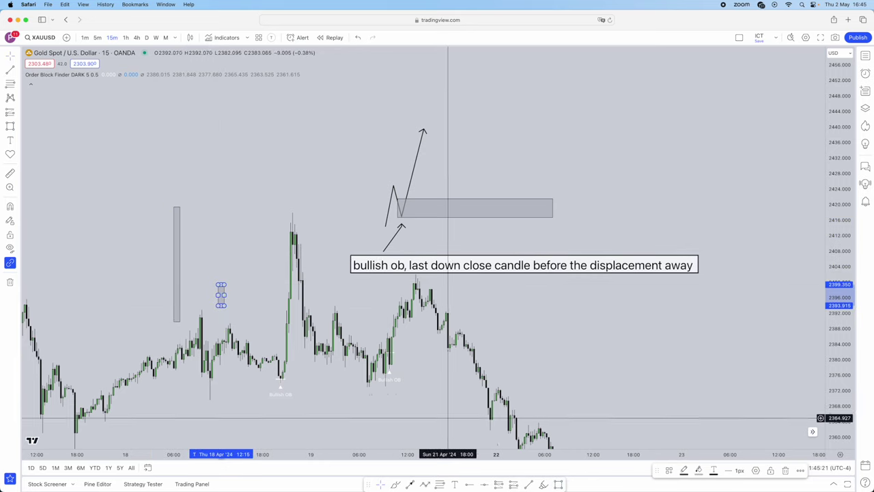
pyautogui.click(529, 483)
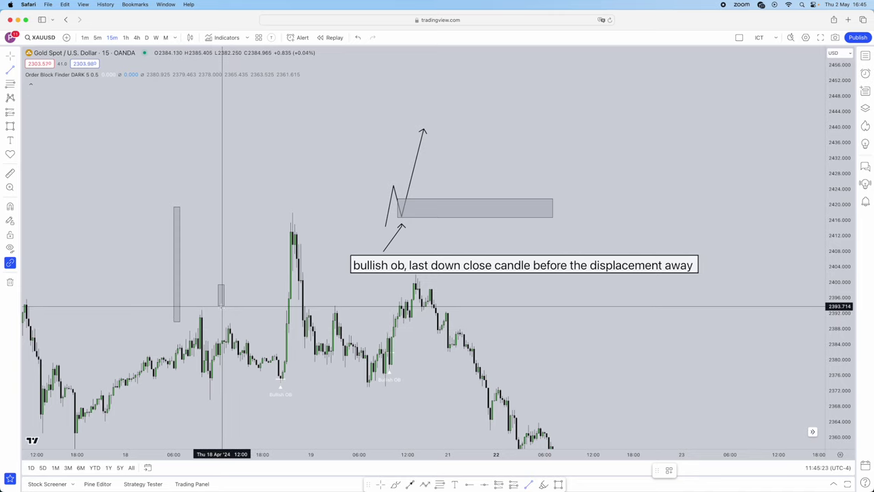
pyautogui.click(222, 306)
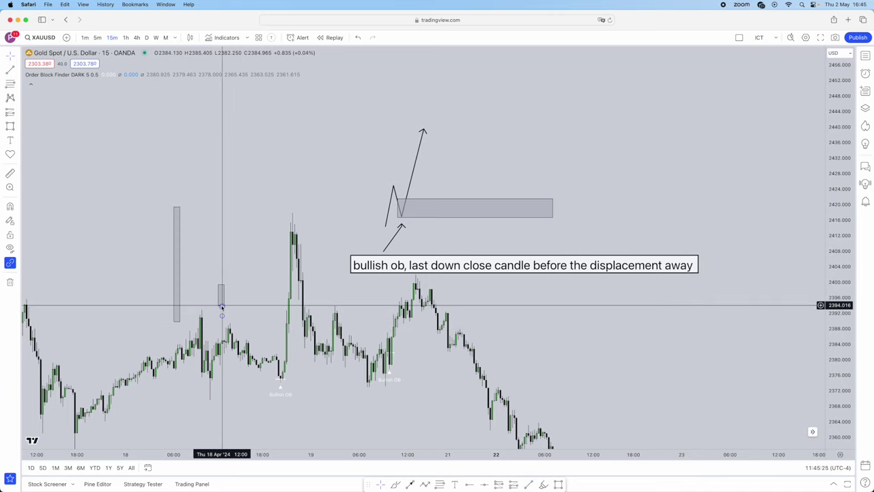
pyautogui.press('super+z')
pyautogui.press('super+z')
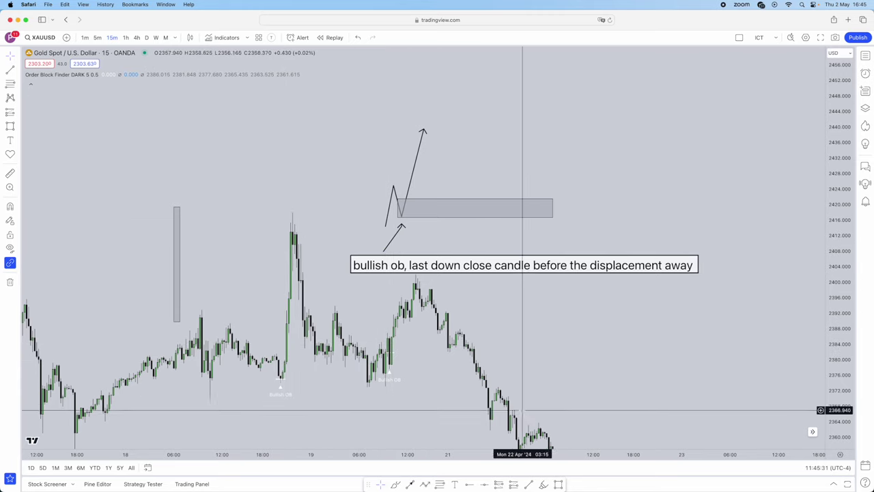
# Step: Outline the 18 April bullish order block from about 2381 to 2375 and extend the rectangle across the 19 April retest
pyautogui.click(559, 484)
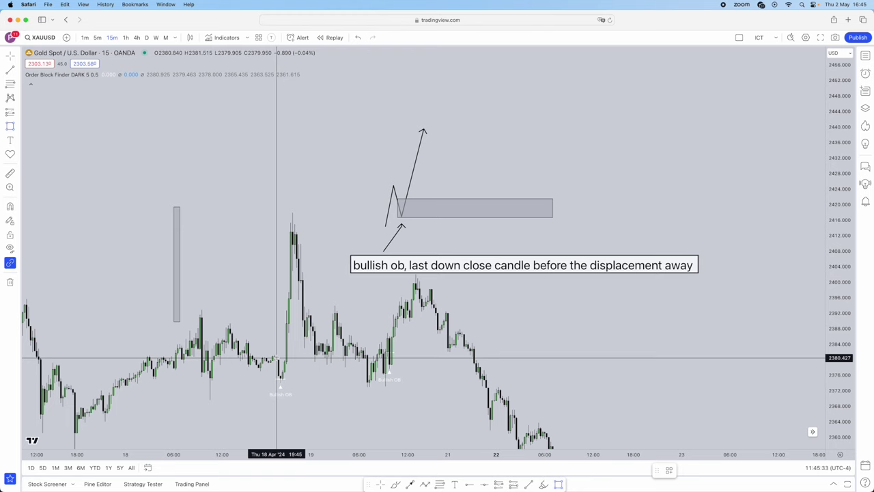
pyautogui.moveTo(277, 356); pyautogui.dragTo(384, 368)
pyautogui.click(451, 365)
pyautogui.moveTo(447, 363); pyautogui.dragTo(445, 345)
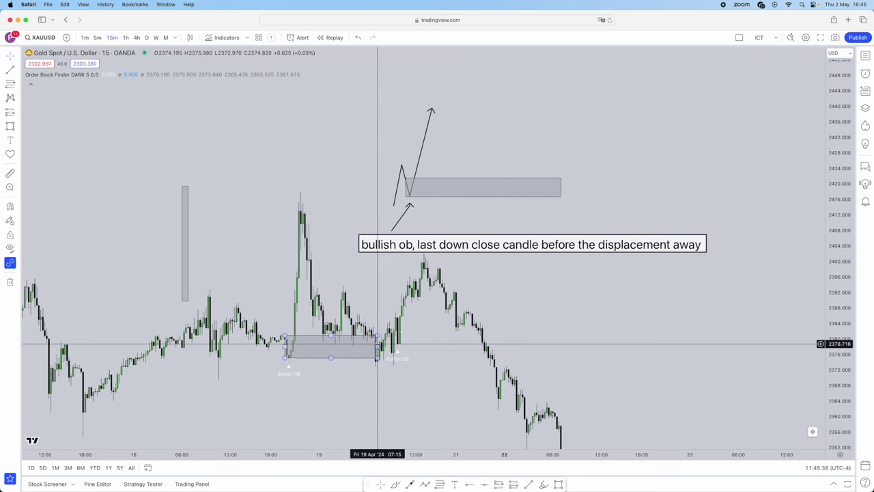
pyautogui.moveTo(378, 346); pyautogui.dragTo(403, 347)
pyautogui.click(432, 347)
# Step: Undo all the explanatory drawings, from the order block rectangle back to the zigzag path
pyautogui.click(421, 249)
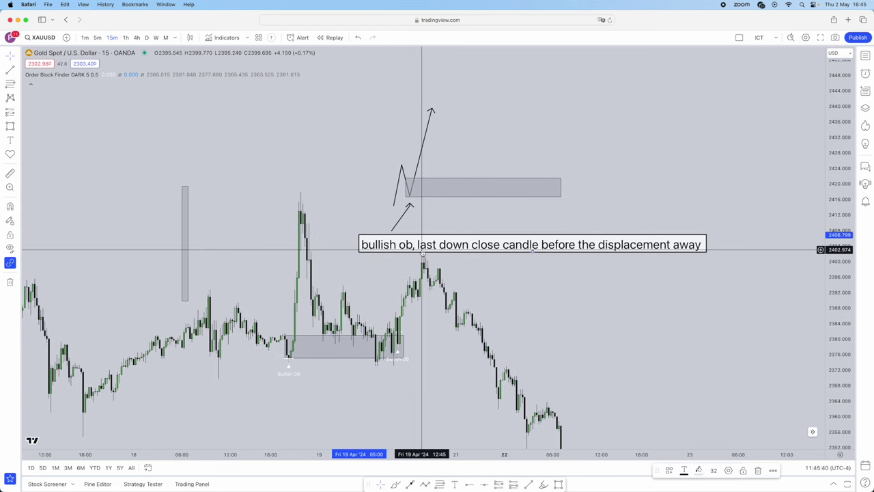
pyautogui.scroll(2, 421, 249)
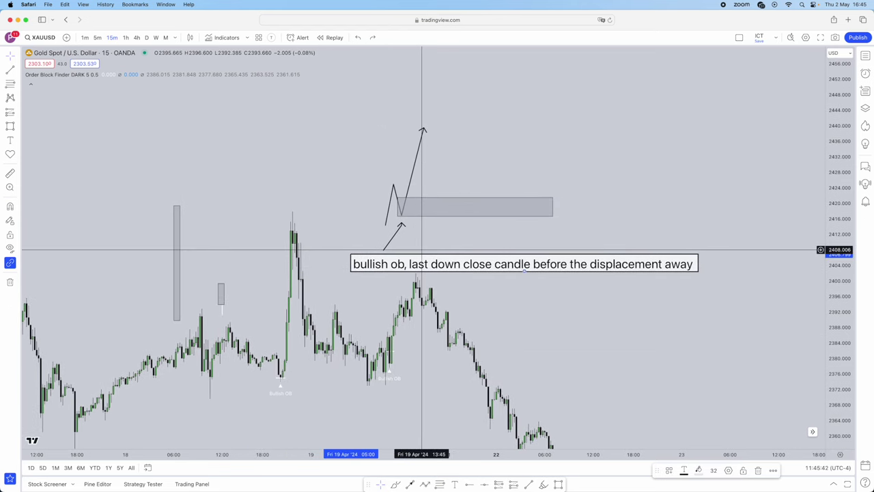
pyautogui.press('super+z')
pyautogui.press('super+z')
pyautogui.press('super+z')
pyautogui.press('super+z')
pyautogui.press('super+z')
pyautogui.press('super+z')
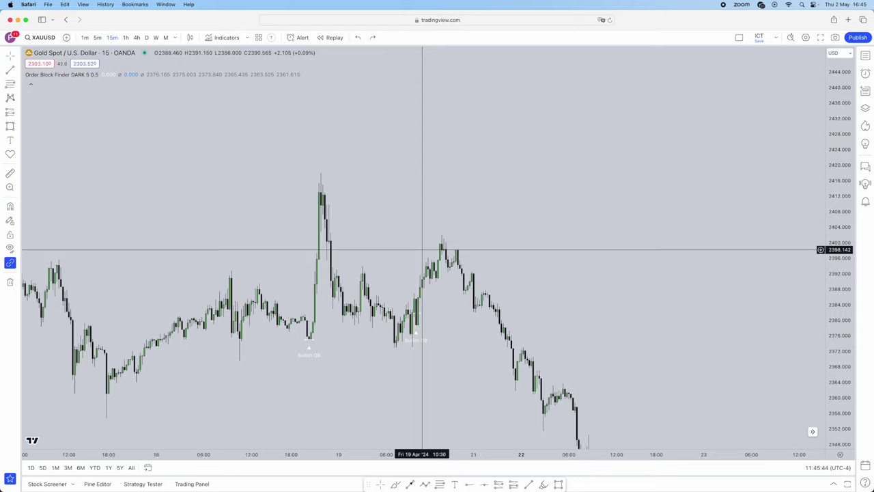
# Step: Examine the earlier 15-minute bullish and bearish order blocks marked between 11 and 18 April
pyautogui.moveTo(284, 253); pyautogui.dragTo(380, 175)
pyautogui.scroll(-5, 316, 180)
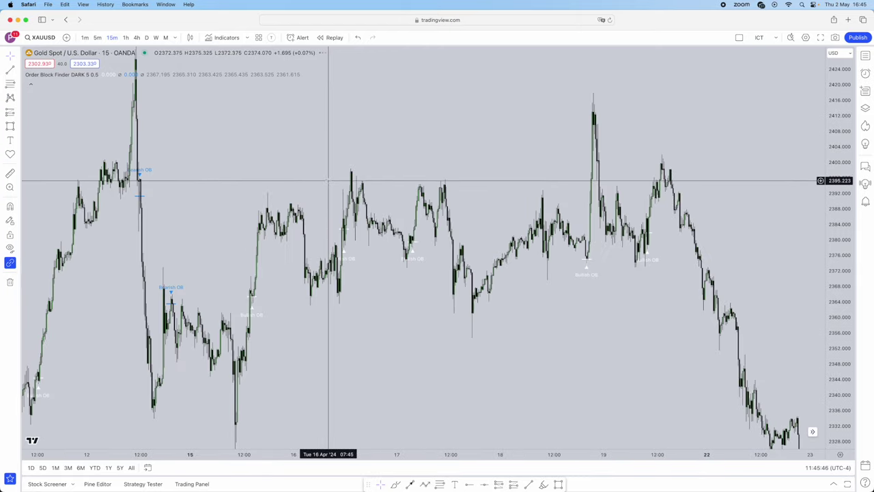
pyautogui.hscroll(-8, 294, 172)
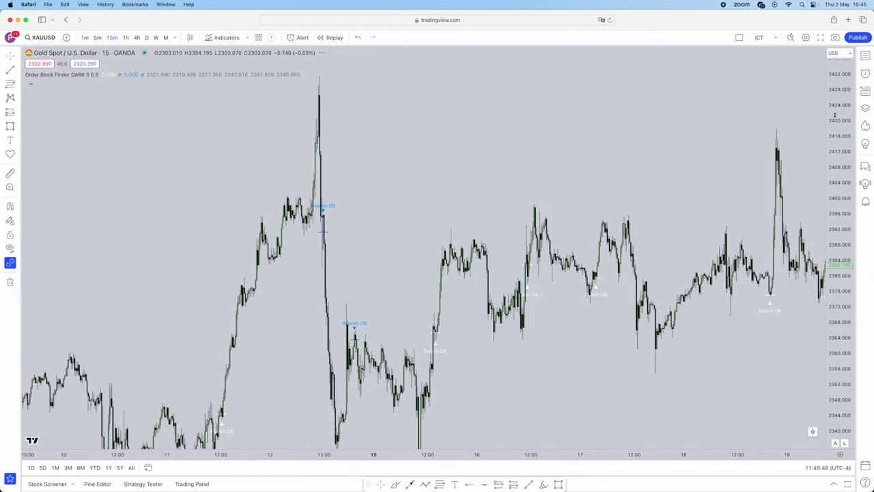
# Step: Switch to the 4-hour timeframe and back to 15 minutes, and inspect the bearish order block marked on 29 April
pyautogui.click(136, 38)
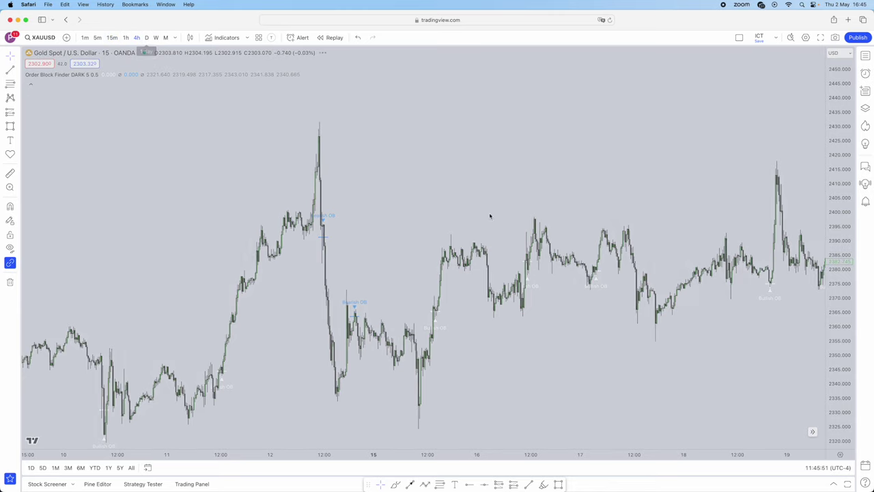
pyautogui.click(113, 38)
pyautogui.hscroll(5, 565, 248)
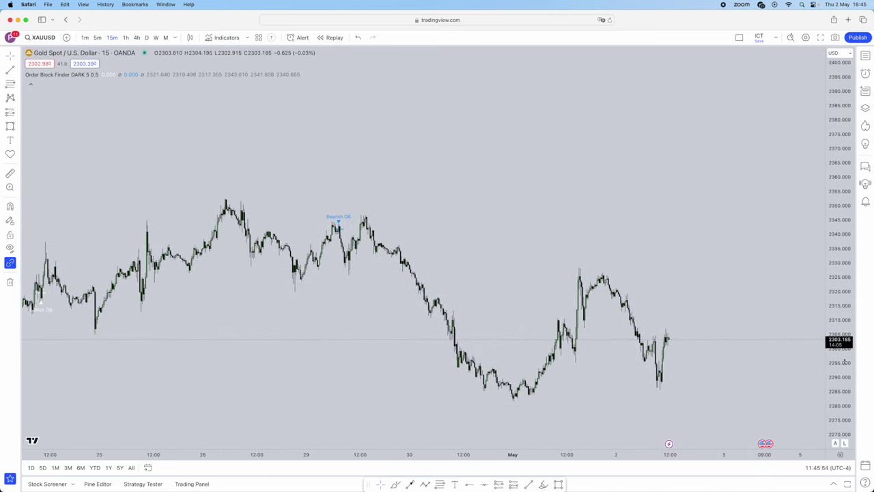
pyautogui.moveTo(845, 362); pyautogui.dragTo(841, 117)
pyautogui.scroll(2, 525, 203)
pyautogui.moveTo(416, 212); pyautogui.dragTo(622, 183)
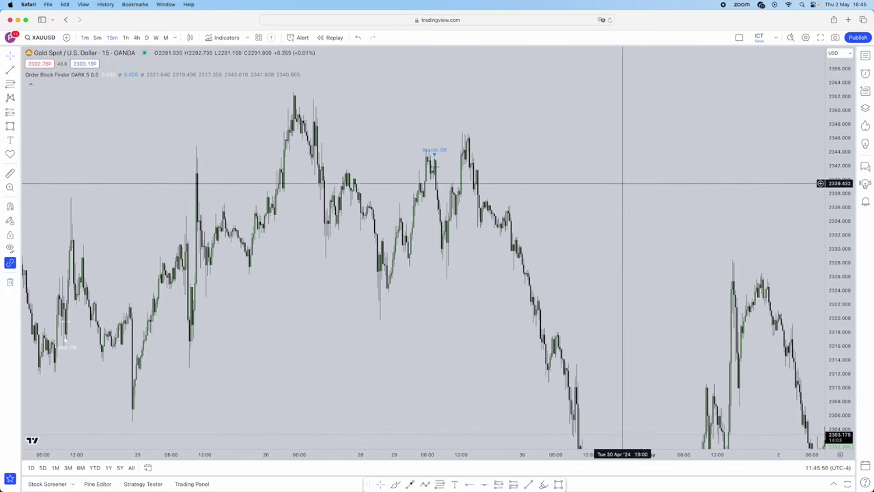
# Step: Search the indicator library for "order block", point out Order Block Finder (Experimental), and close the library without adding anything
pyautogui.hscroll(-10, 621, 183)
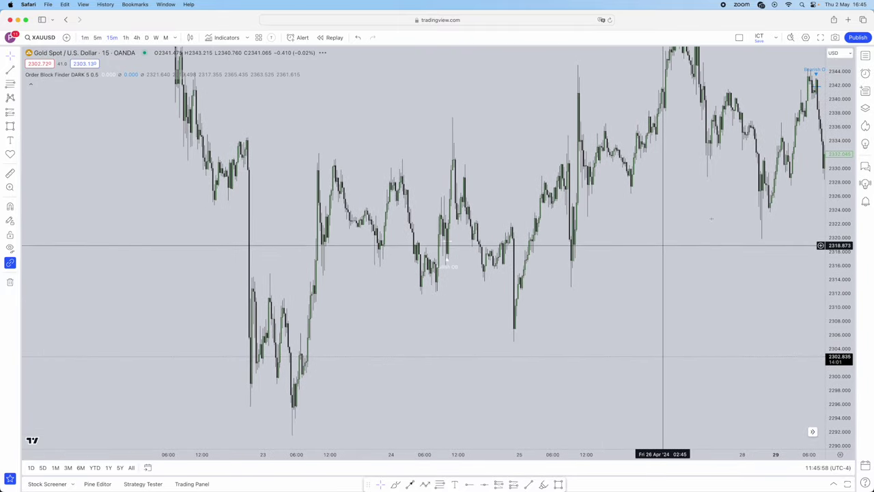
pyautogui.hscroll(-2, 662, 245)
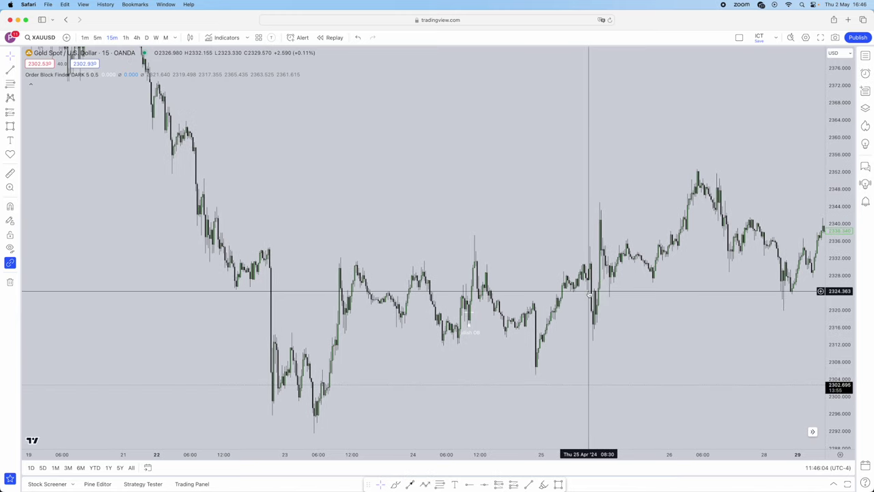
pyautogui.moveTo(138, 72)
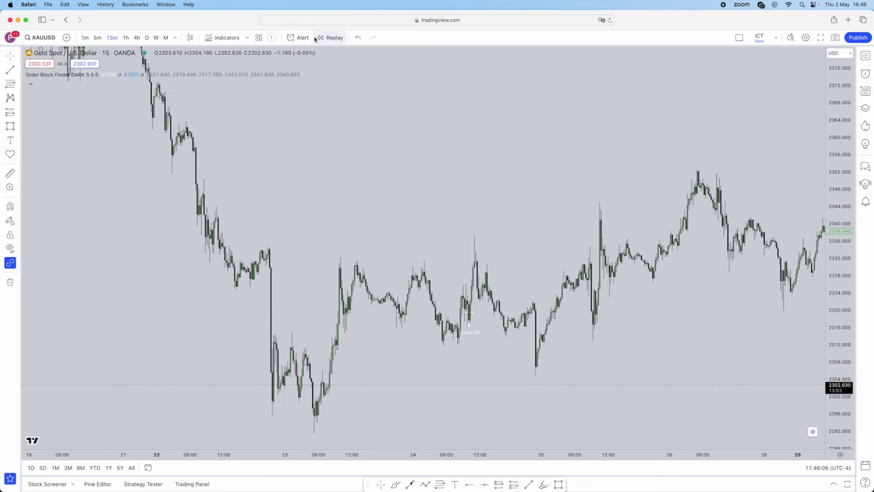
pyautogui.click(227, 38)
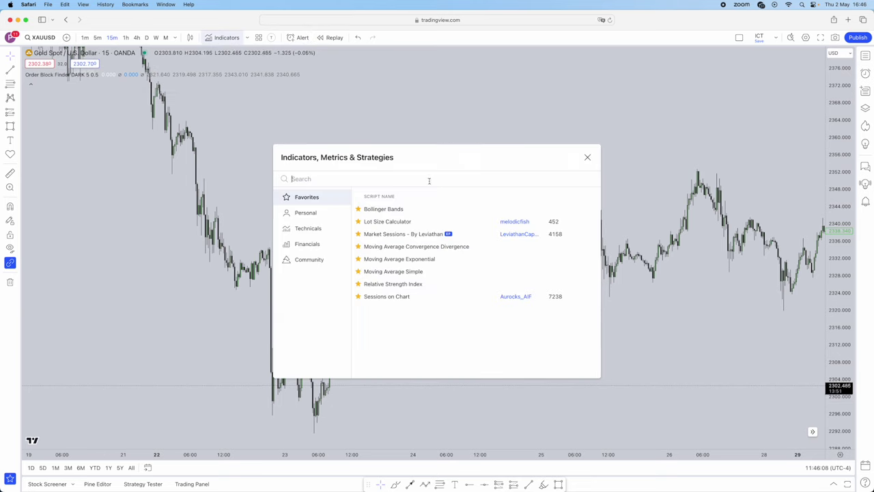
pyautogui.write('order block')
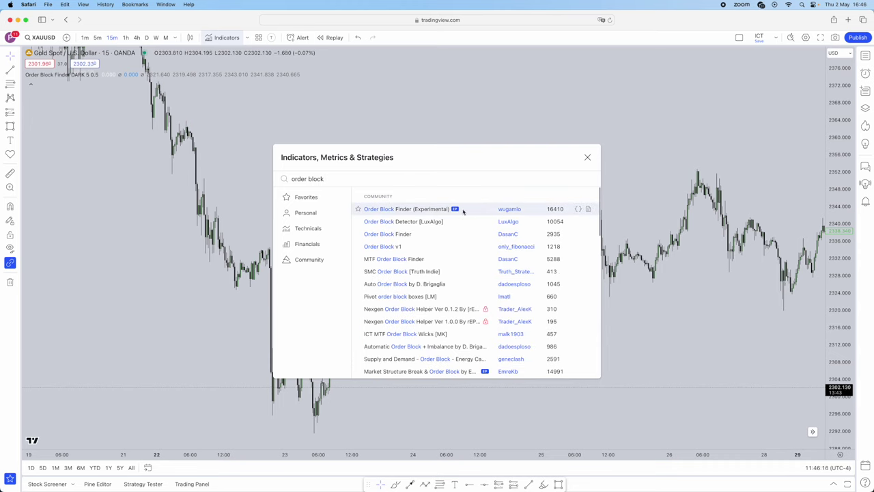
pyautogui.click(588, 157)
# Step: Bring the Telegram window over the chart to show the channel's order block trade post, and move it back off screen
pyautogui.moveTo(0, 86); pyautogui.dragTo(563, 65)
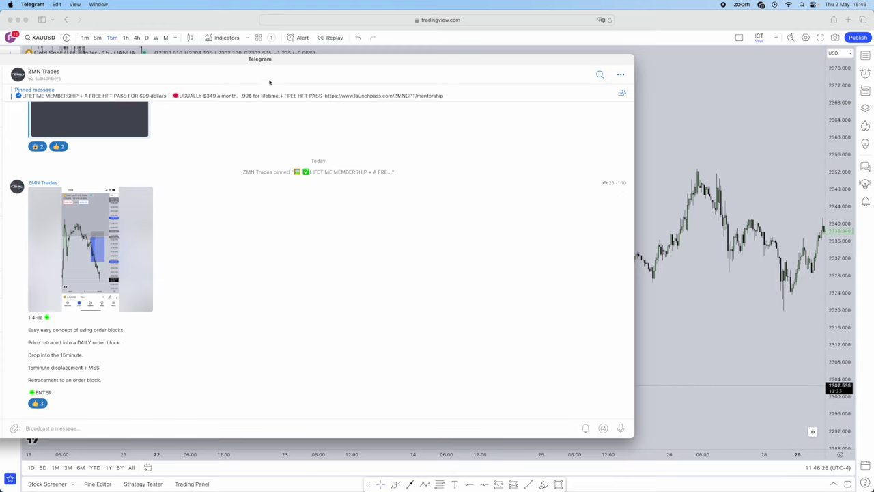
pyautogui.moveTo(277, 63); pyautogui.dragTo(0, 58)
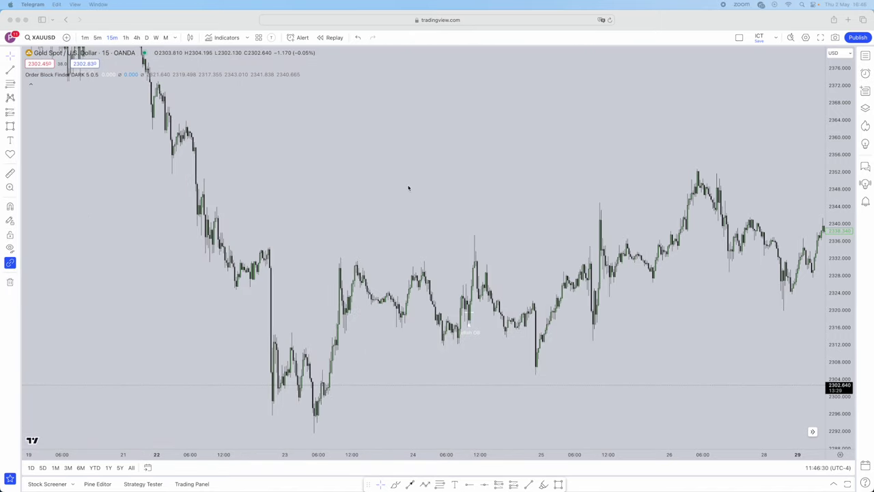